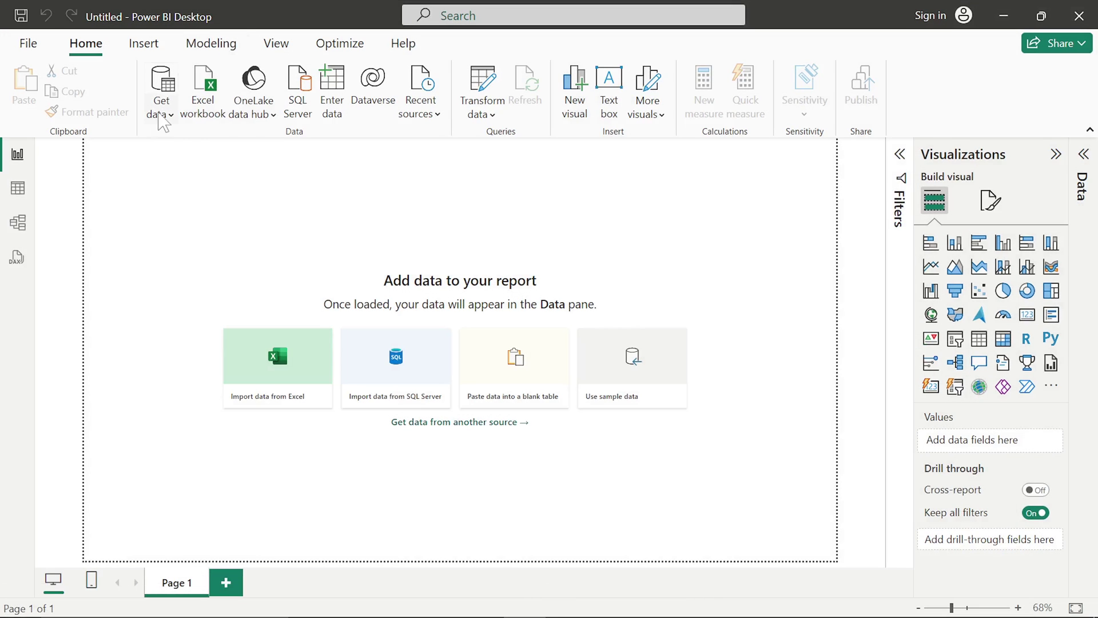
Search the available data sources for mysql and try to connect to the MySQL database source.
{"action": "left_click", "coordinate": [159, 112]}
{"action": "left_click", "coordinate": [214, 491]}
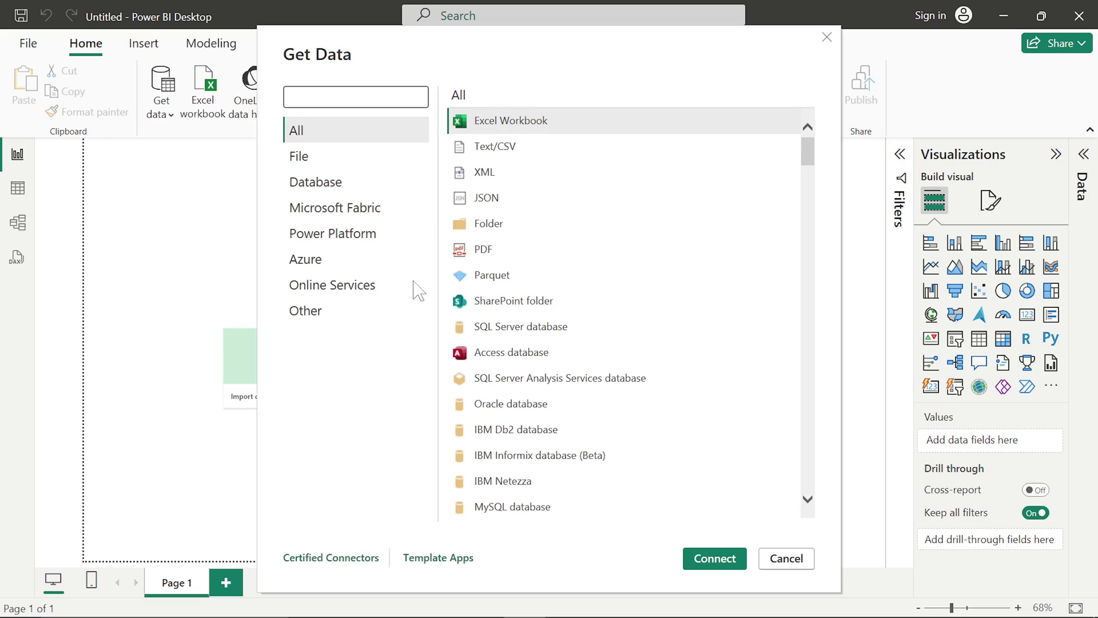
{"action": "type", "text": "mysql"}
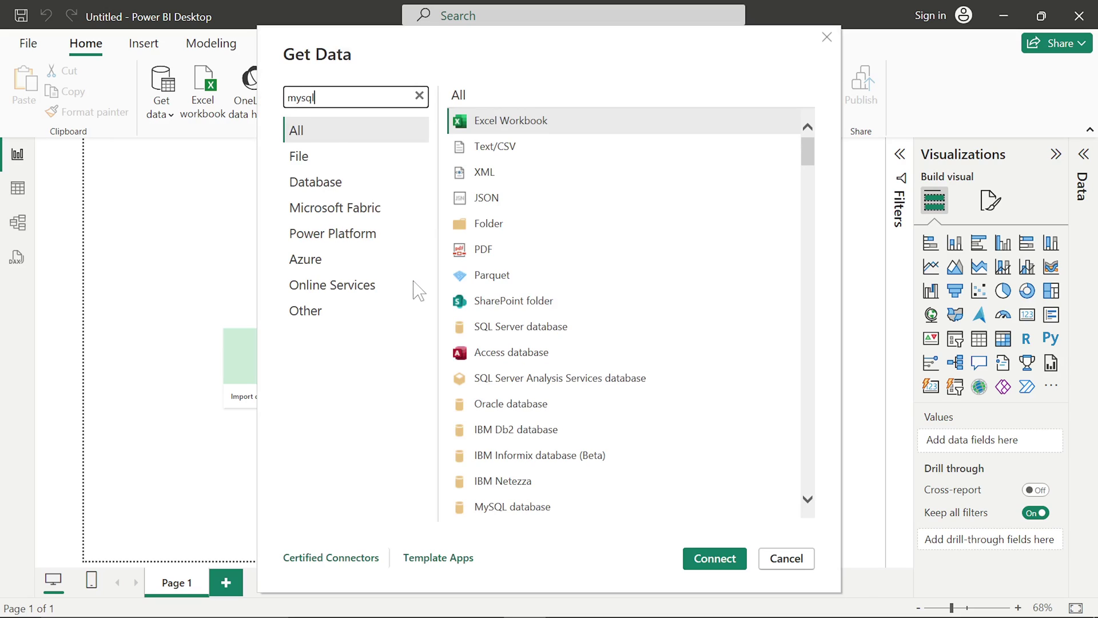
{"action": "left_click", "coordinate": [512, 121]}
{"action": "left_click", "coordinate": [715, 563]}
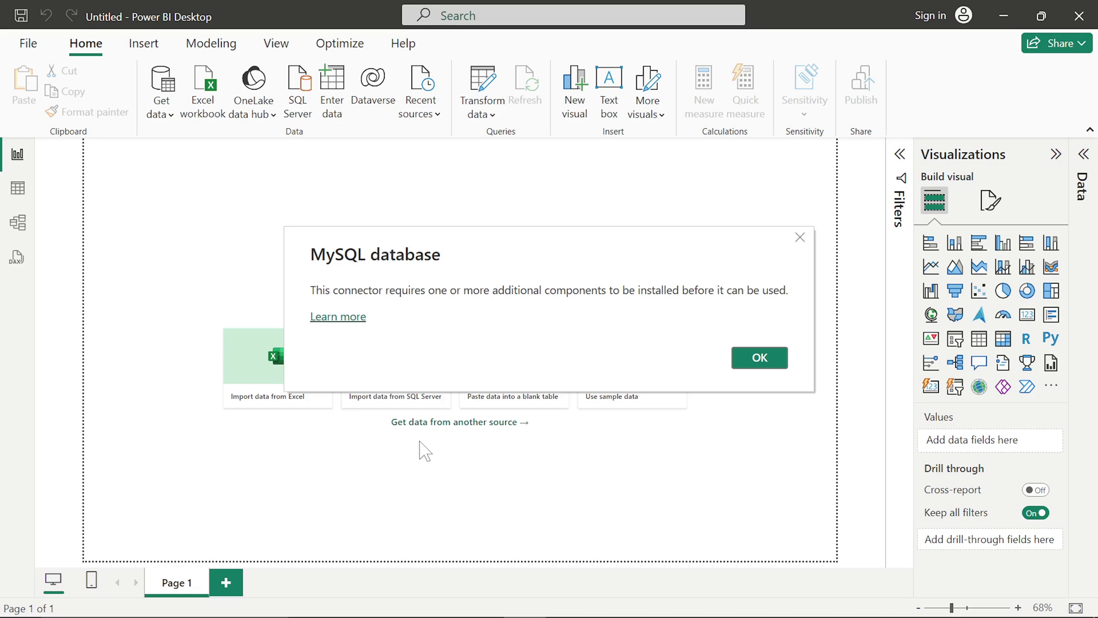
Follow the additional-components link and download the Connector/NET 8.3.0 Windows MSI installer without logging in.
{"action": "left_click", "coordinate": [349, 317]}
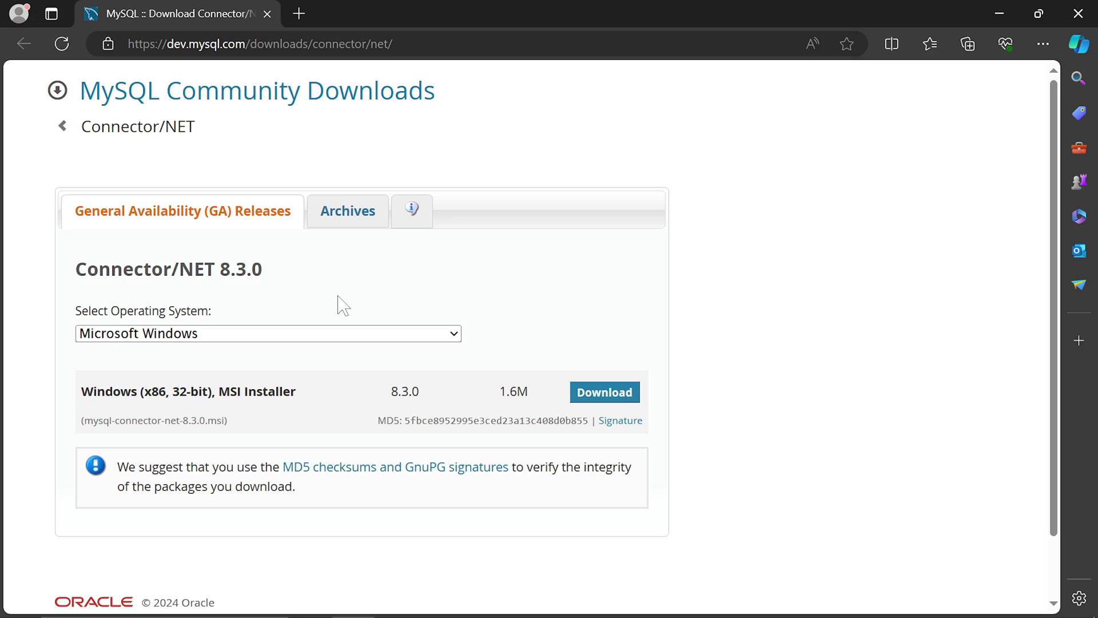
{"action": "left_click", "coordinate": [583, 392]}
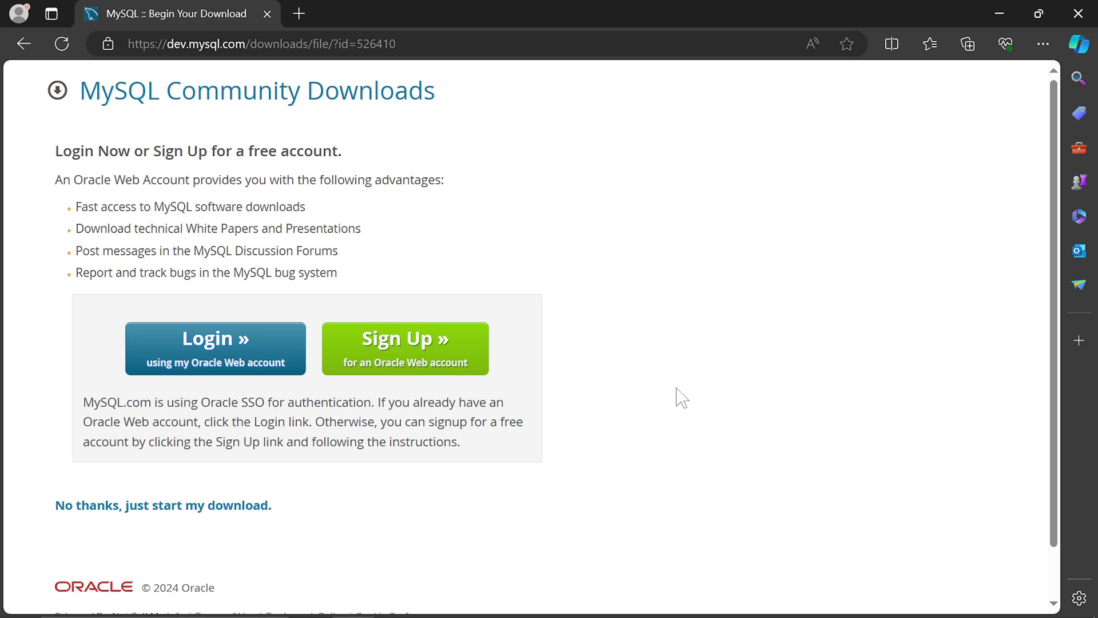
{"action": "scroll", "coordinate": [680, 397], "scroll_direction": "down", "scroll_amount": 1}
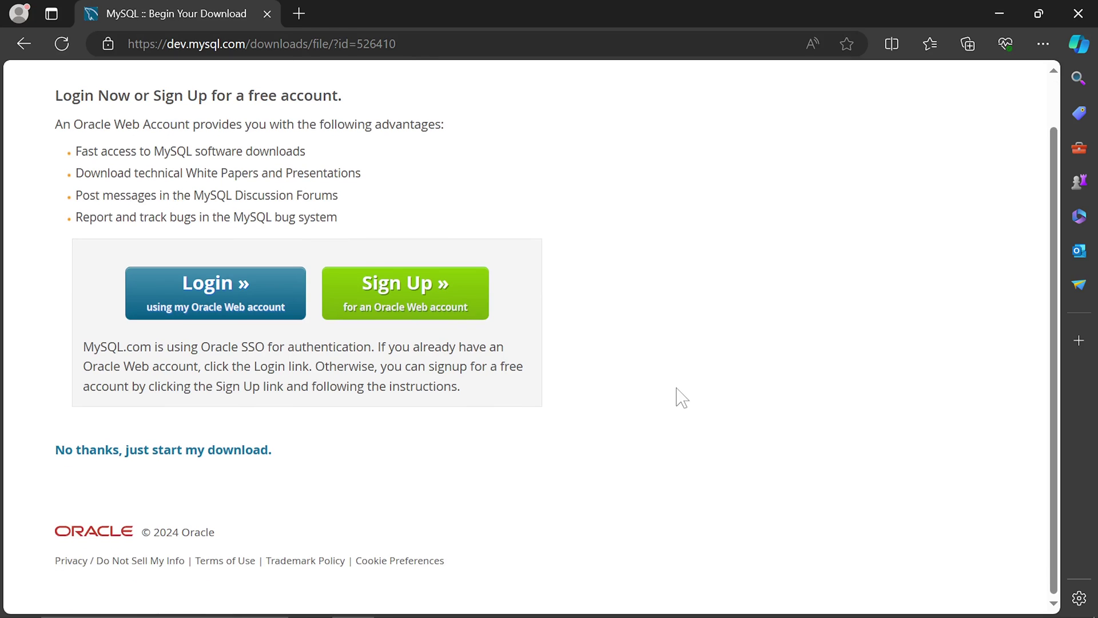
{"action": "left_click", "coordinate": [147, 454]}
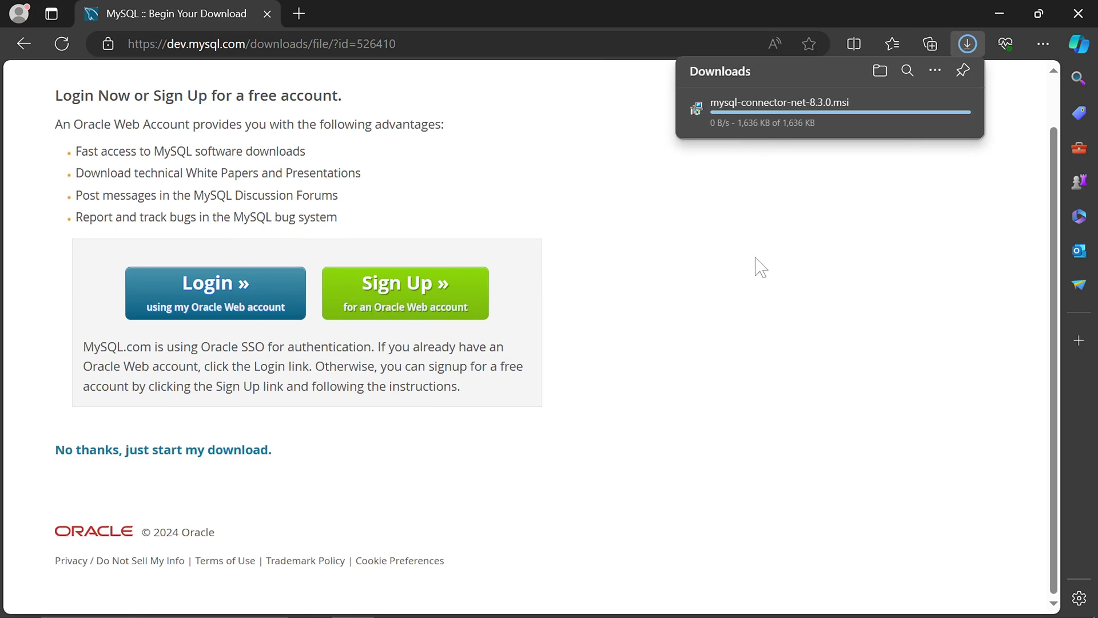
Run mysql-connector-net-8.3.0.msi and complete the setup wizard to install MySQL Connector NET 8.3.0.
{"action": "left_click", "coordinate": [759, 126]}
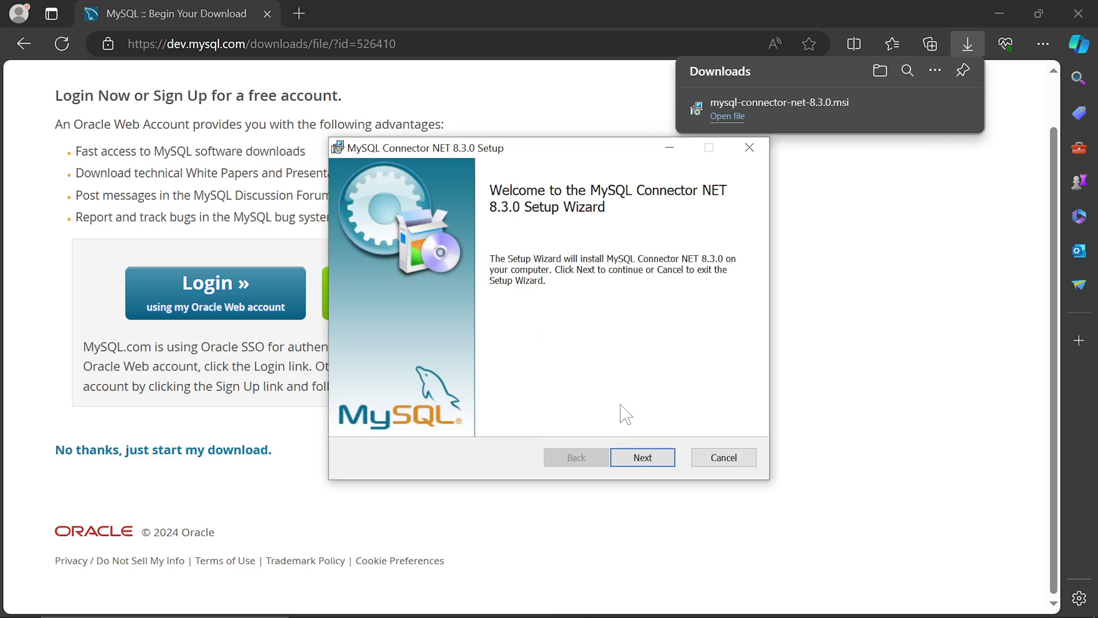
{"action": "left_click", "coordinate": [633, 464]}
{"action": "left_click", "coordinate": [643, 457]}
{"action": "left_click", "coordinate": [651, 461]}
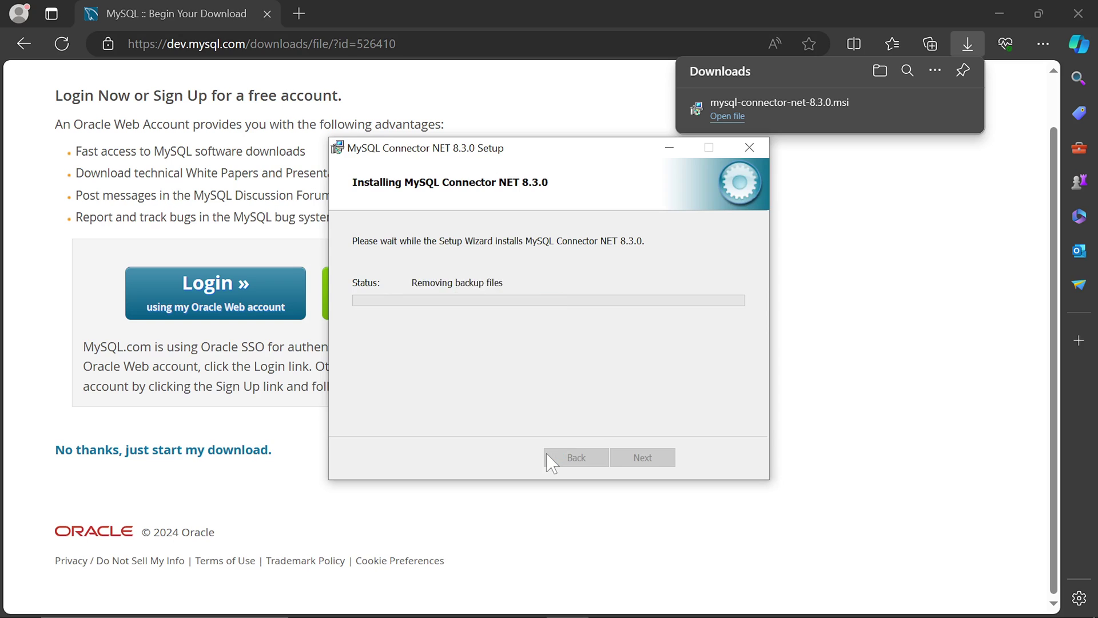
{"action": "left_click", "coordinate": [642, 457]}
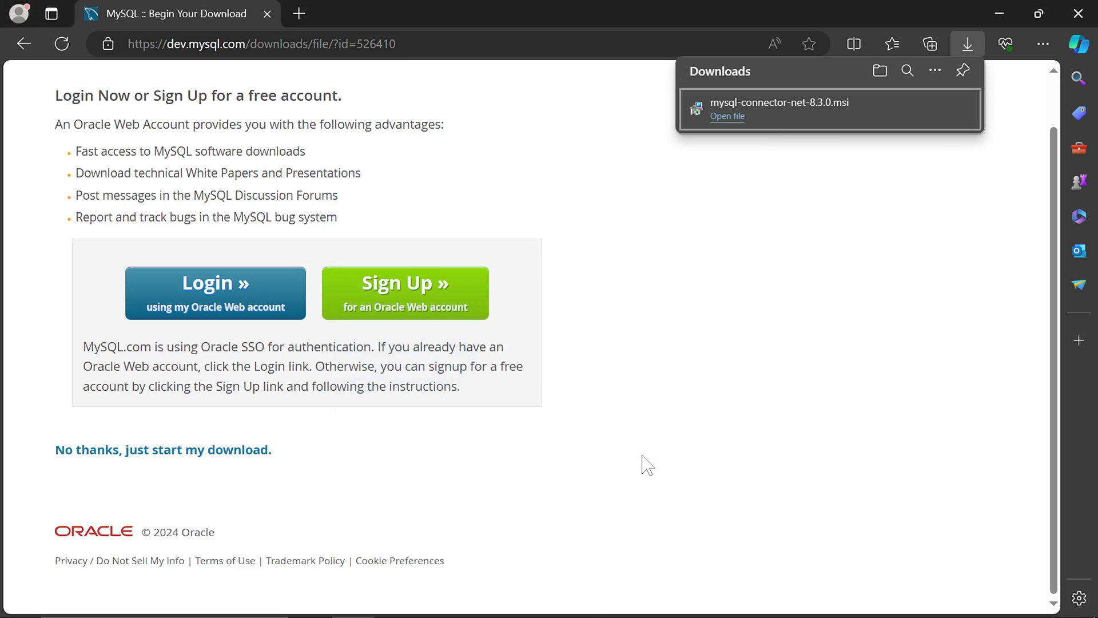
Switch back to Power BI Desktop and try connecting to the MySQL database source again, dismissing the component messages.
{"action": "mouse_move", "coordinate": [587, 608]}
{"action": "left_click", "coordinate": [525, 600]}
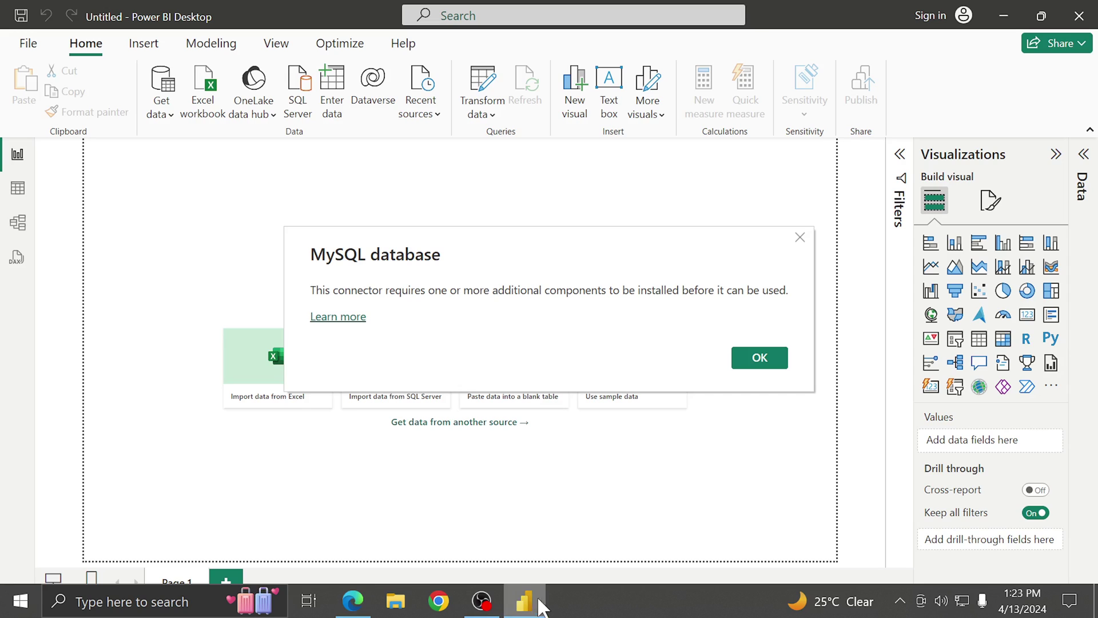
{"action": "left_click", "coordinate": [767, 358]}
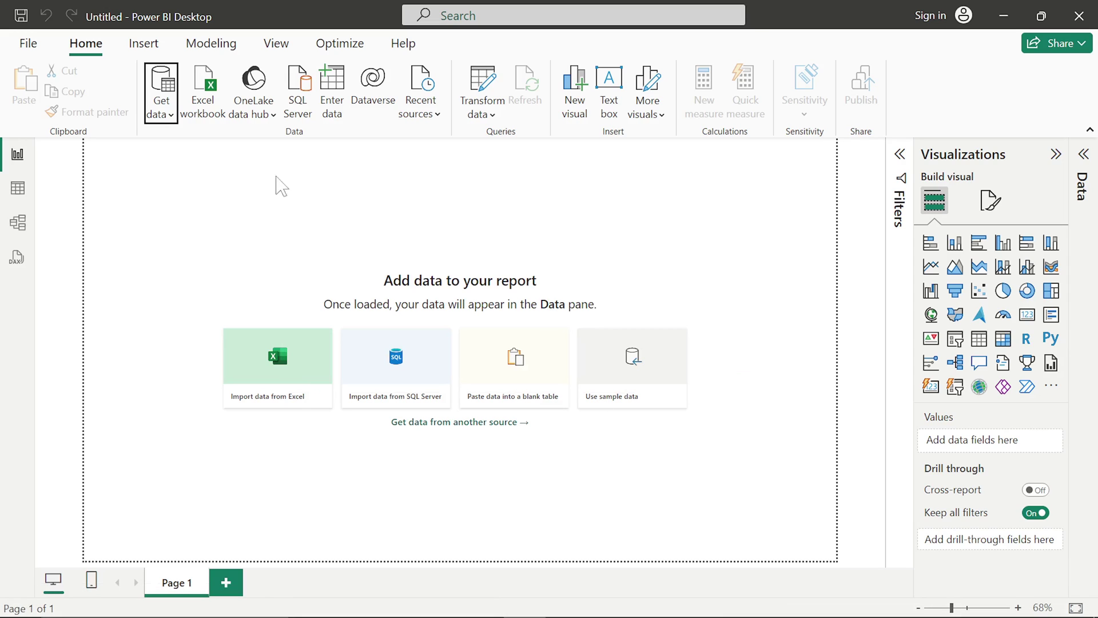
{"action": "left_click", "coordinate": [150, 114]}
{"action": "left_click", "coordinate": [240, 492]}
{"action": "type", "text": "mysql"}
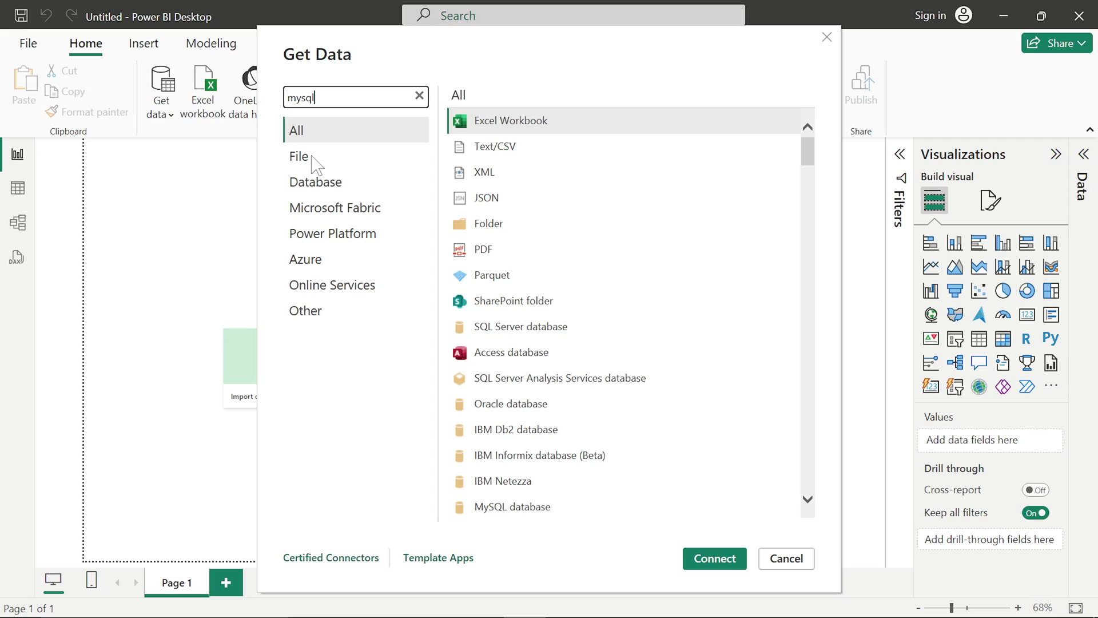
{"action": "left_click", "coordinate": [490, 123]}
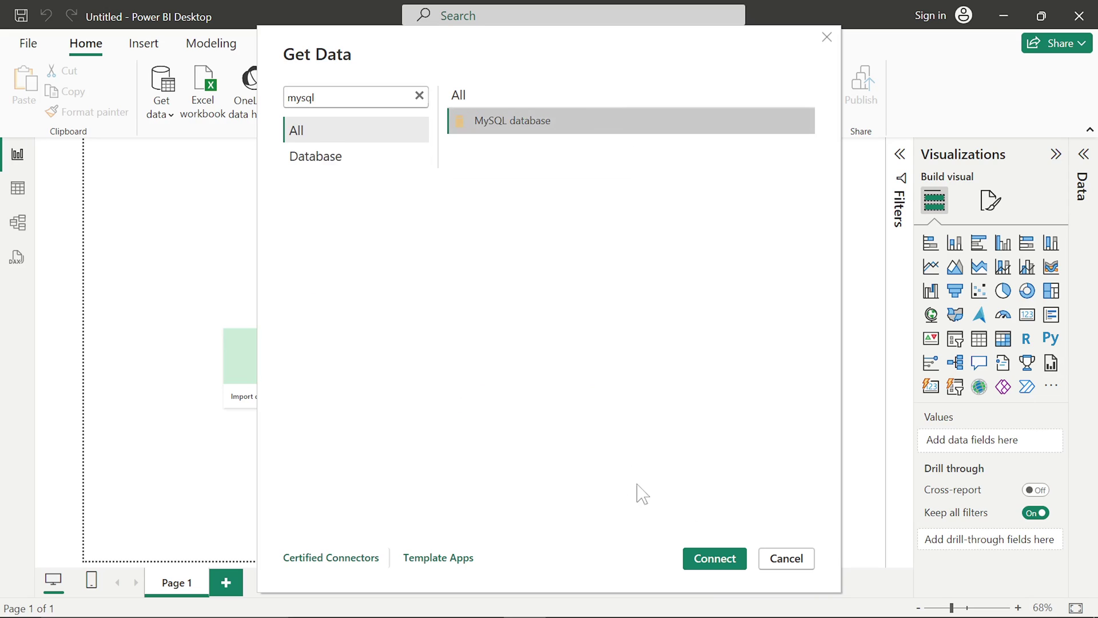
{"action": "left_click", "coordinate": [737, 560]}
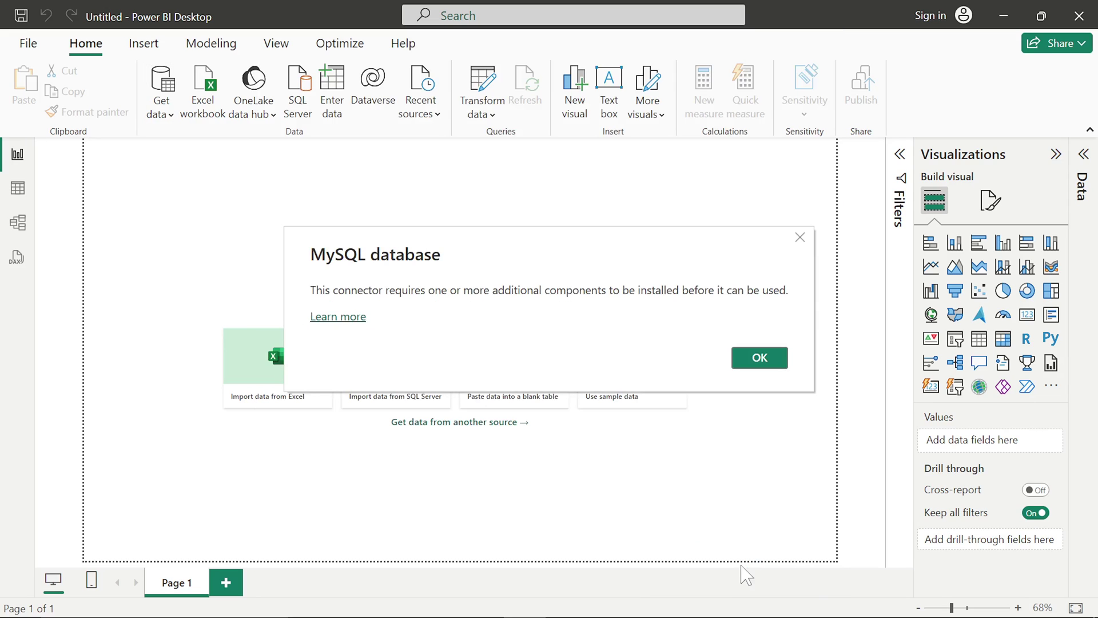
{"action": "left_click", "coordinate": [769, 359]}
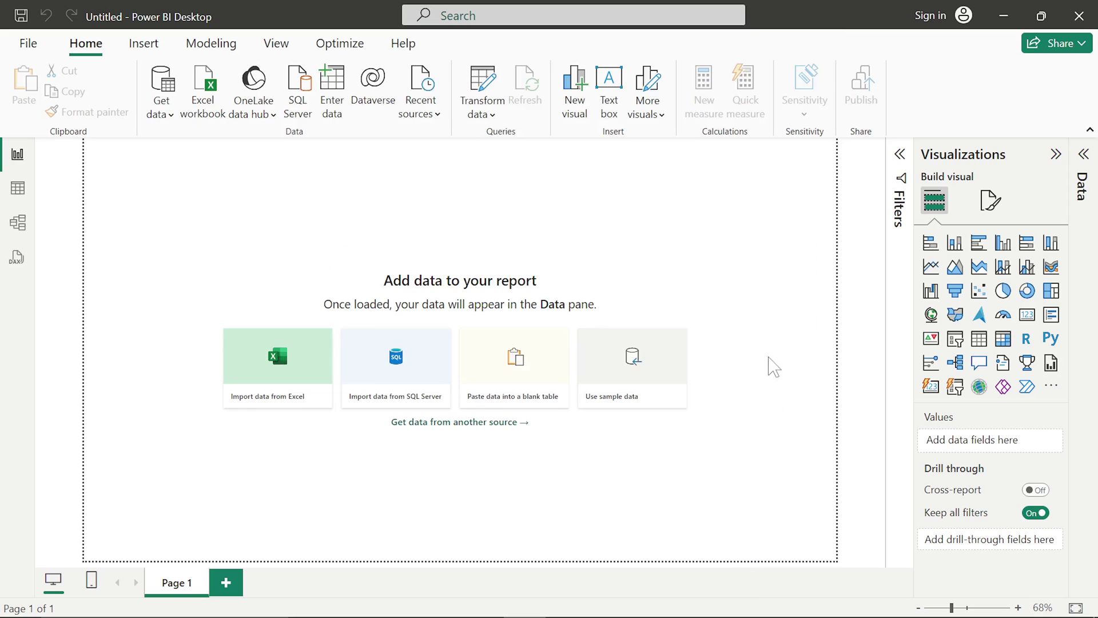
Restart Power BI Desktop from the desktop and create a new blank report.
{"action": "left_click", "coordinate": [1078, 16]}
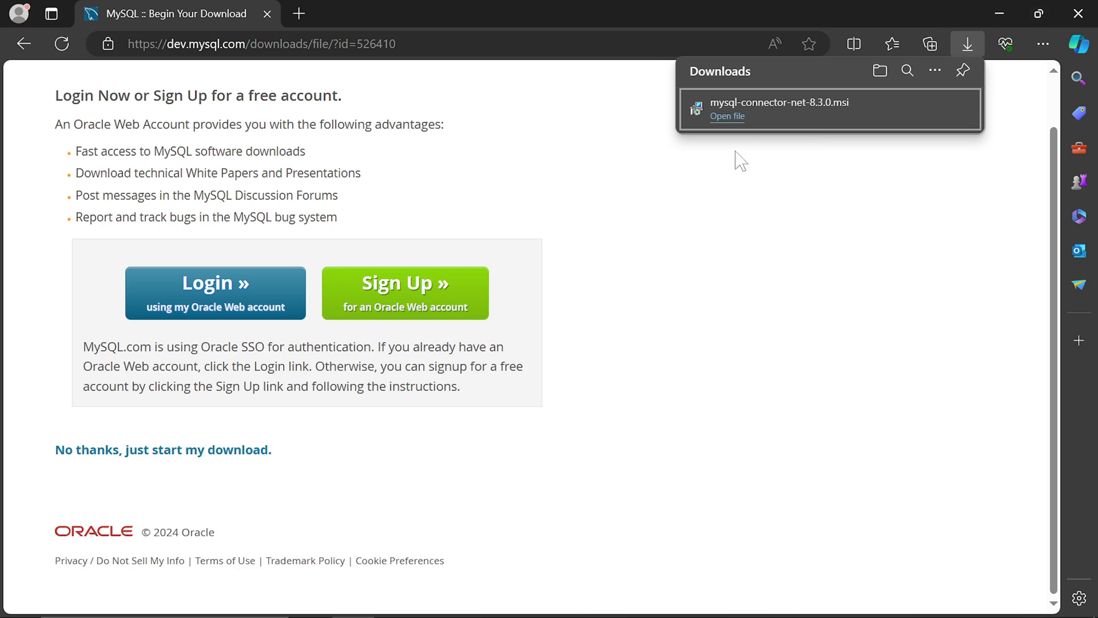
{"action": "left_click", "coordinate": [999, 14]}
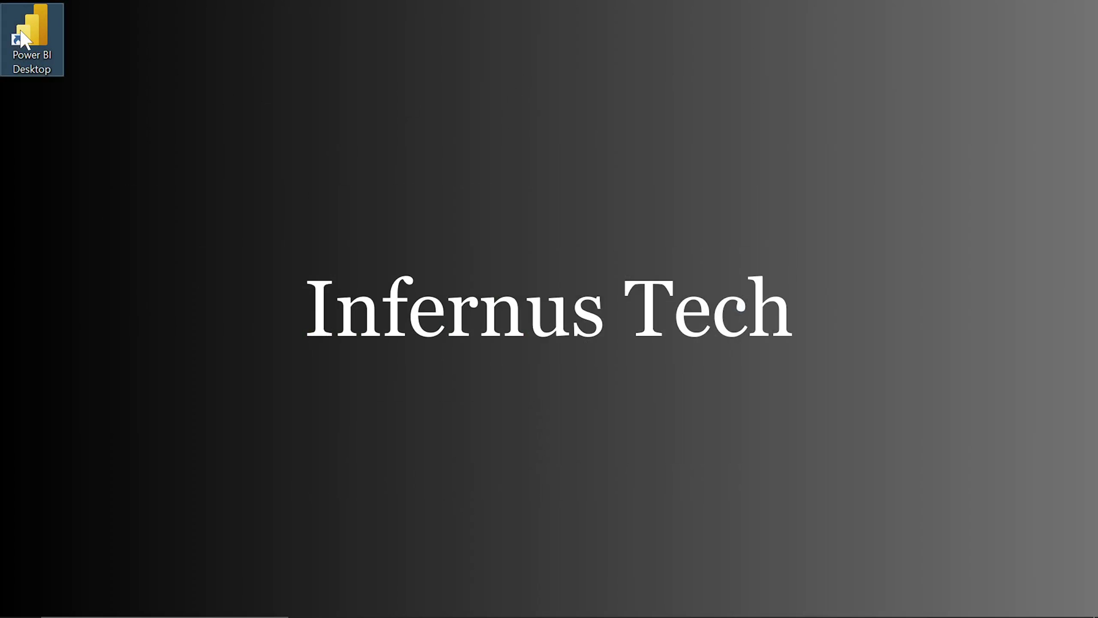
{"action": "double_click", "coordinate": [21, 34]}
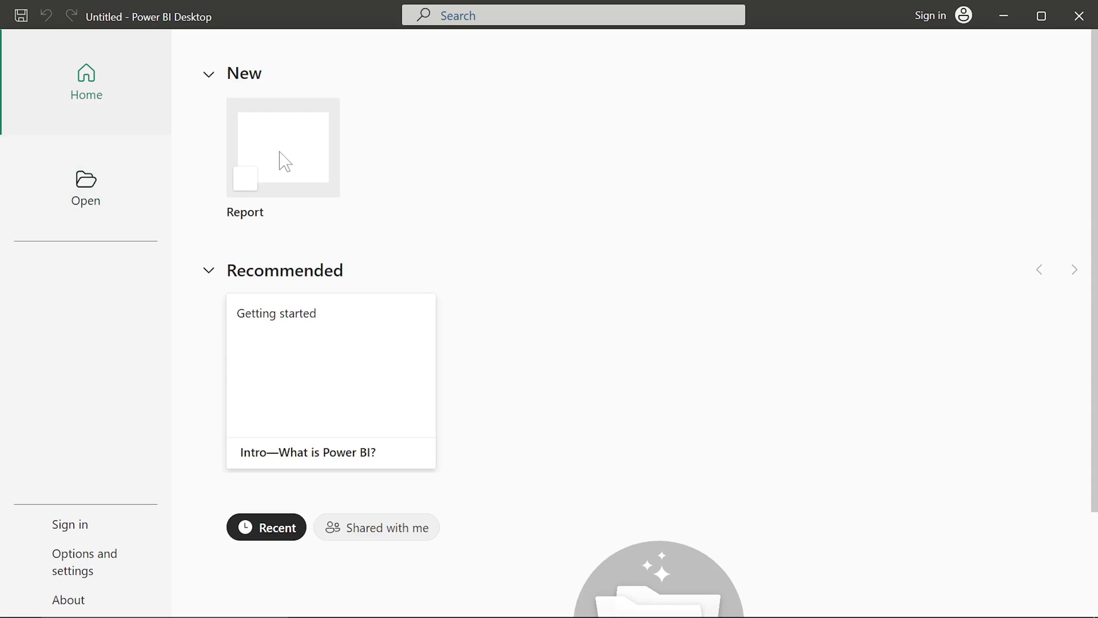
{"action": "left_click", "coordinate": [283, 165]}
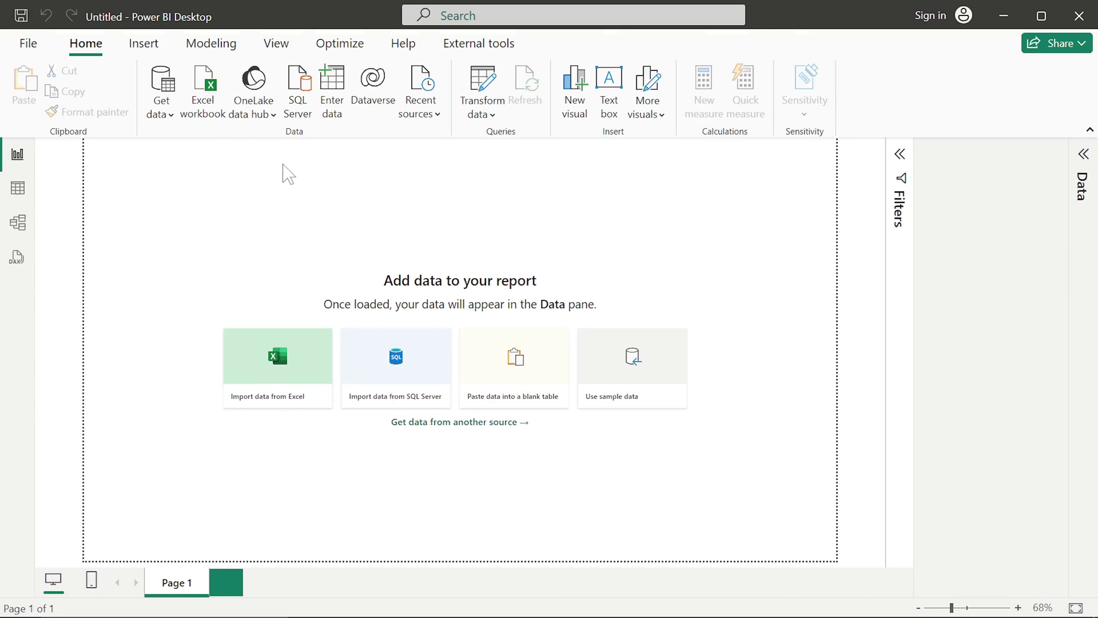
Search the available data sources for mysql and open the MySQL database connection settings.
{"action": "left_click", "coordinate": [171, 114]}
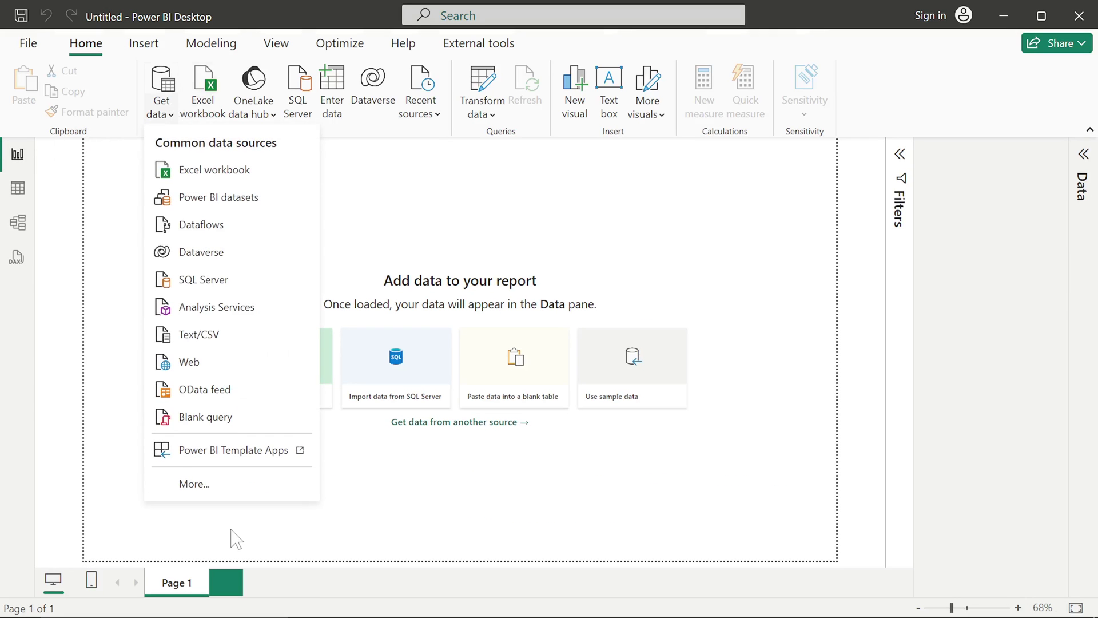
{"action": "left_click", "coordinate": [231, 496]}
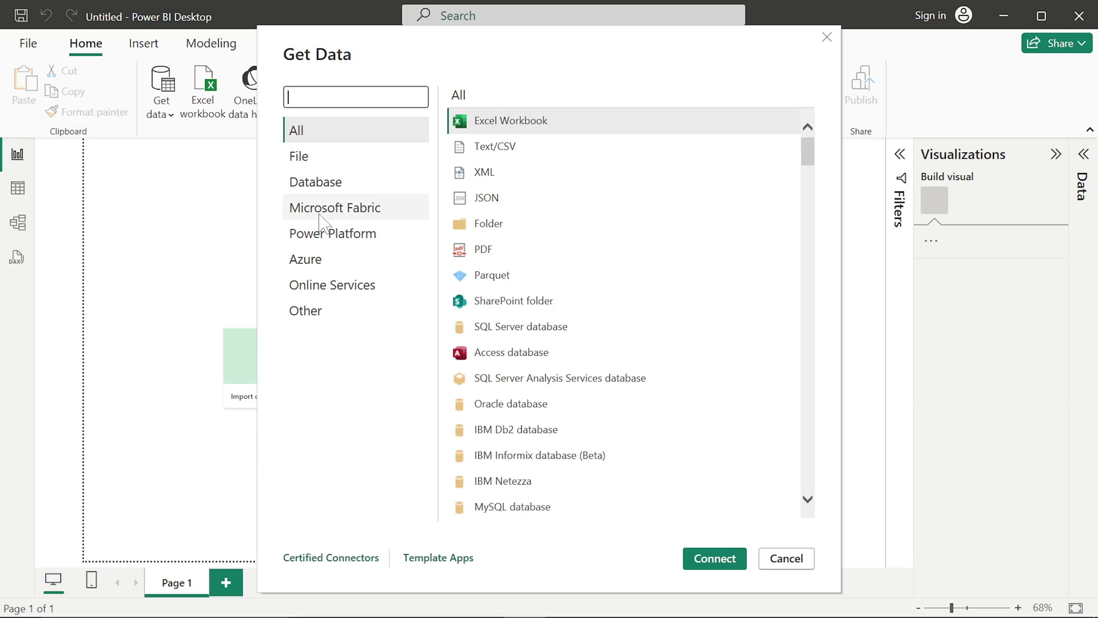
{"action": "type", "text": "mysql"}
{"action": "left_click", "coordinate": [481, 131]}
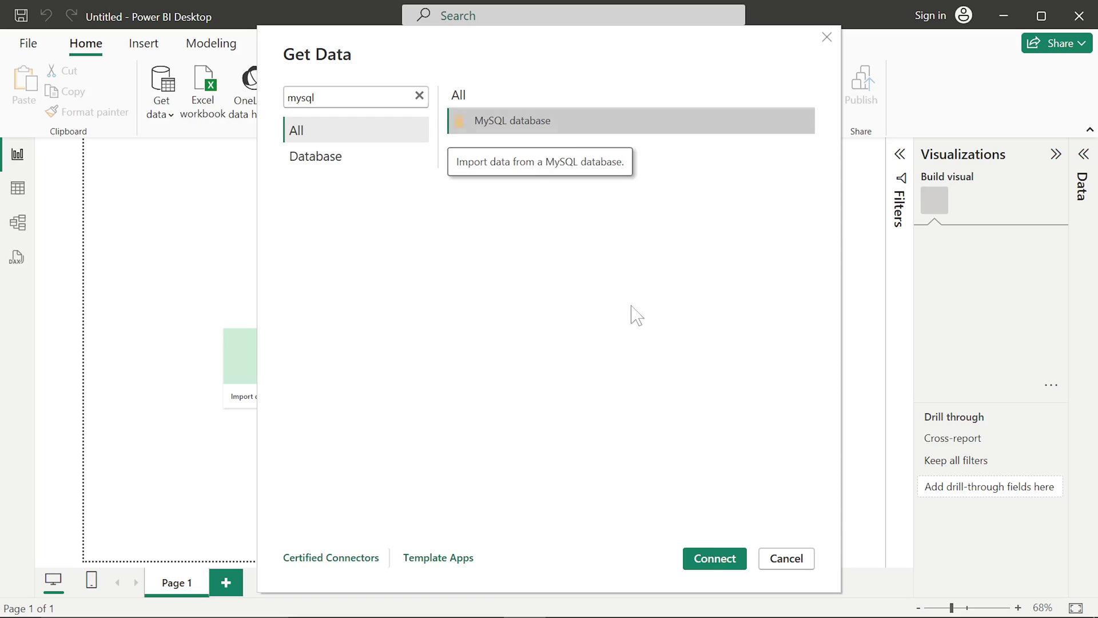
{"action": "left_click", "coordinate": [714, 558]}
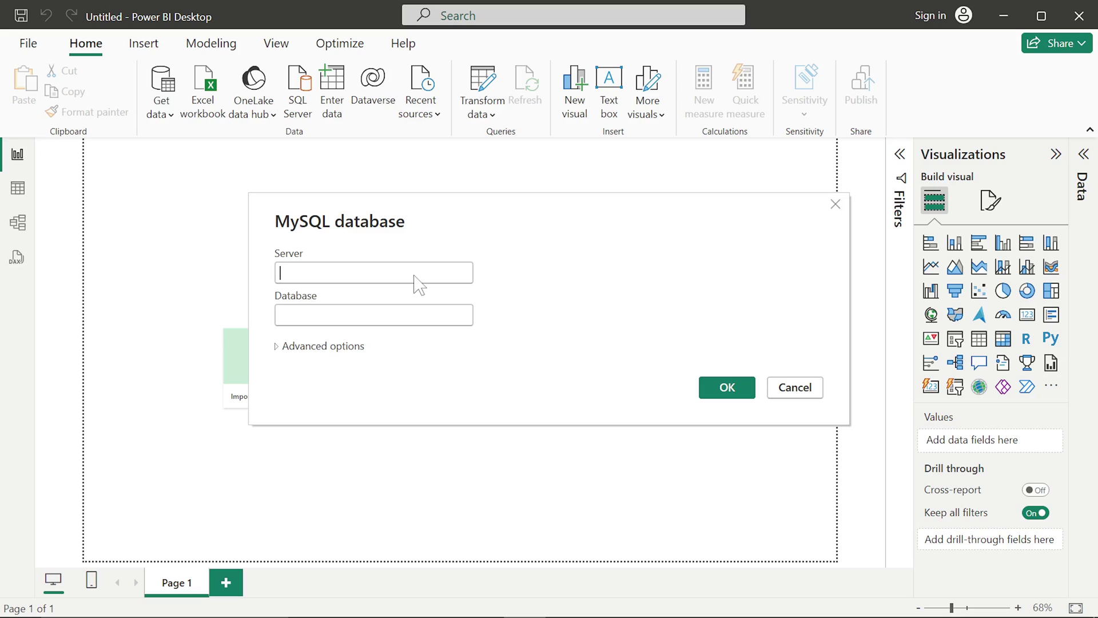
Connect to the server localhost:3306 and database world, keeping the default advanced options.
{"action": "type", "text": "loca"}
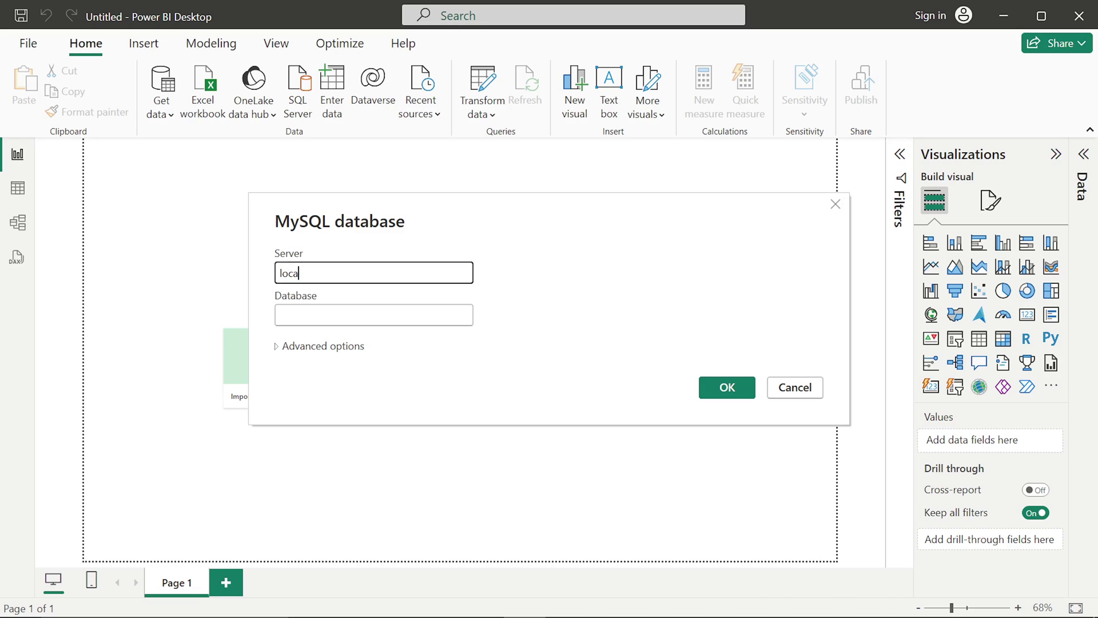
{"action": "type", "text": "lhost:3306"}
{"action": "left_click", "coordinate": [374, 314]}
{"action": "type", "text": "world"}
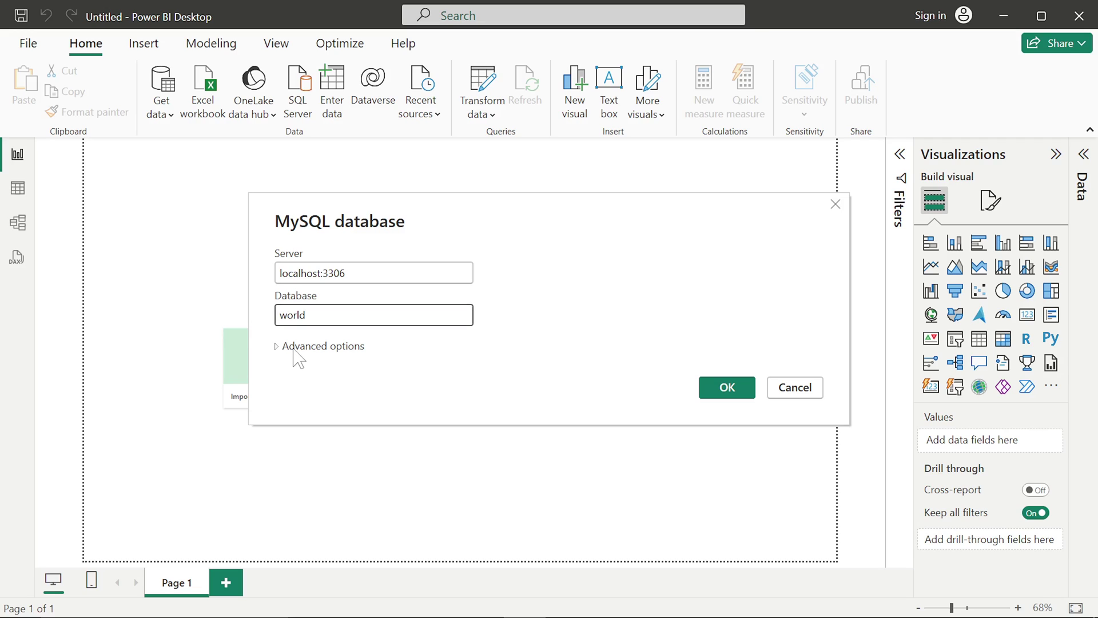
{"action": "left_click", "coordinate": [296, 346]}
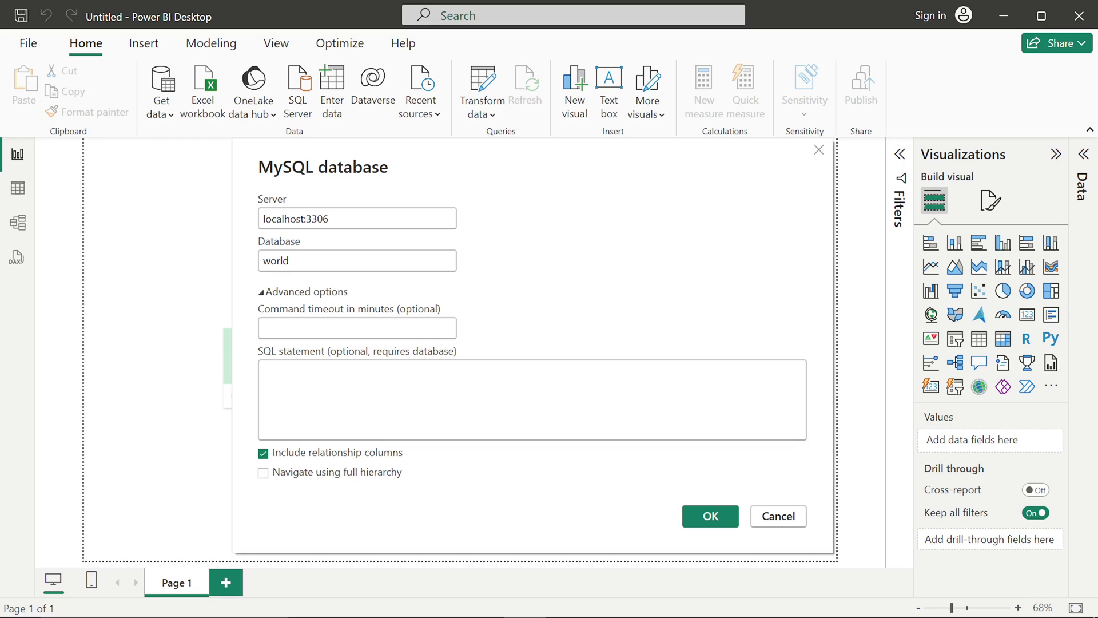
{"action": "left_click", "coordinate": [704, 515]}
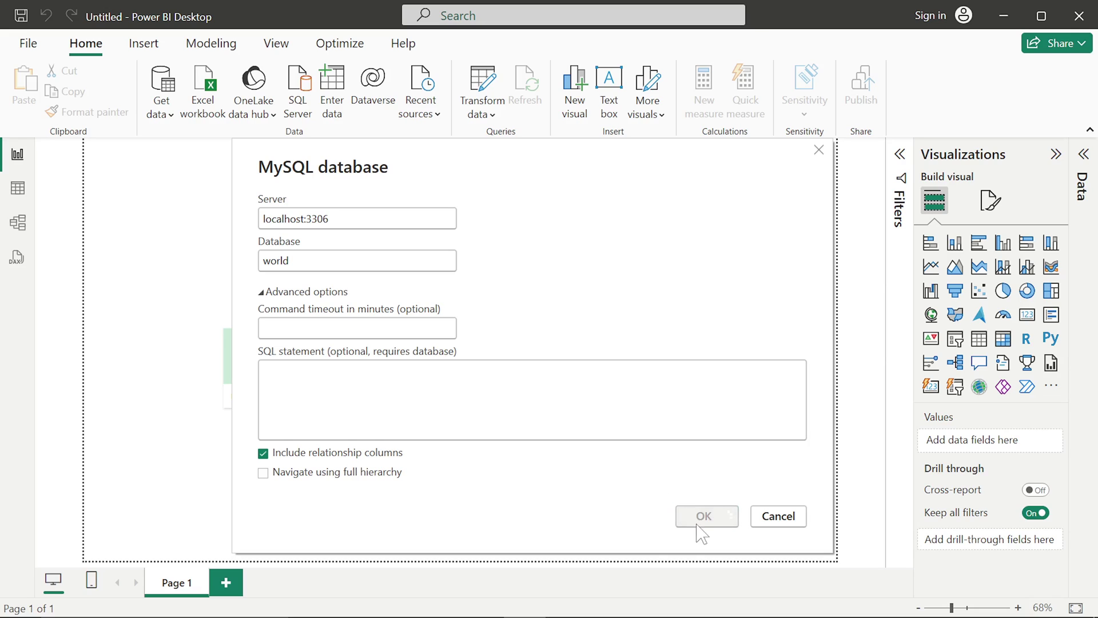
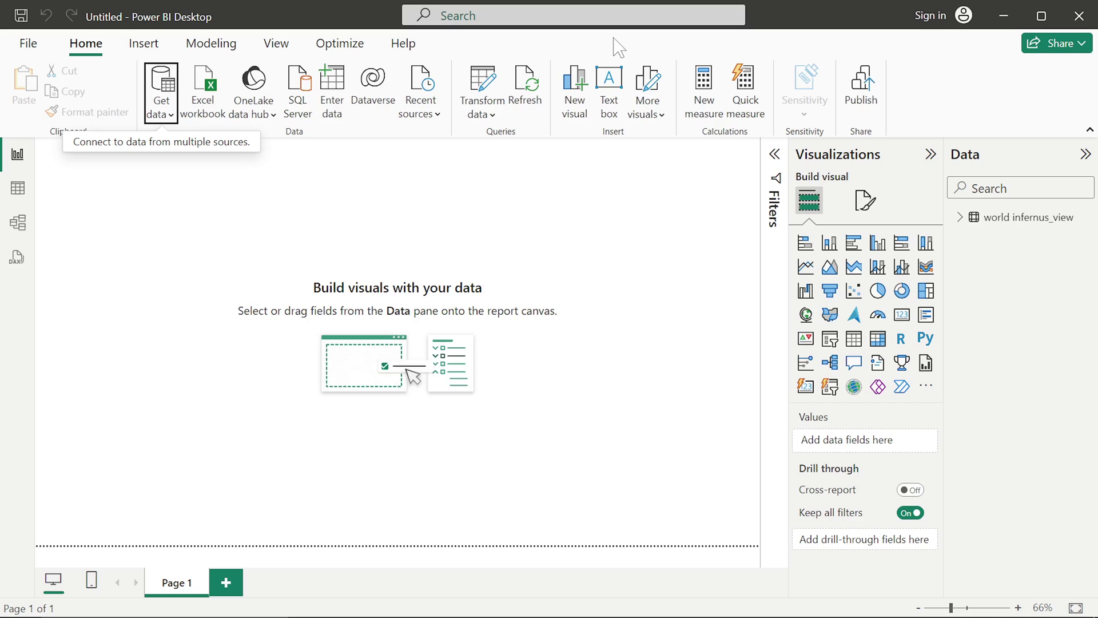
Rename the imported world infernus_view table to MySQL_connector.
{"action": "left_click", "coordinate": [995, 223]}
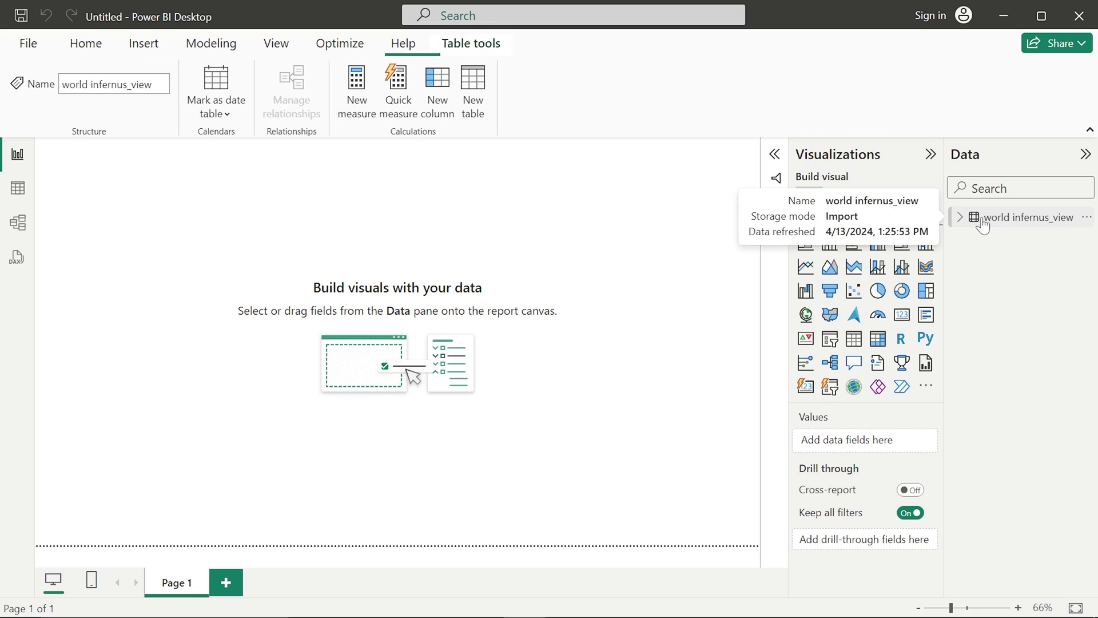
{"action": "right_click", "coordinate": [998, 223]}
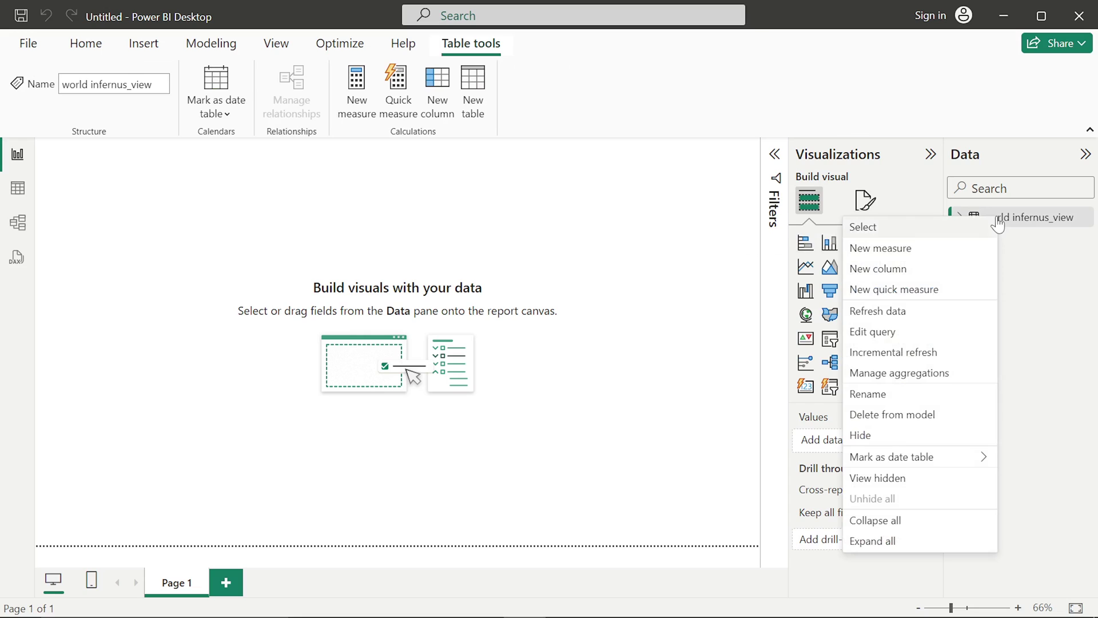
{"action": "left_click", "coordinate": [903, 394]}
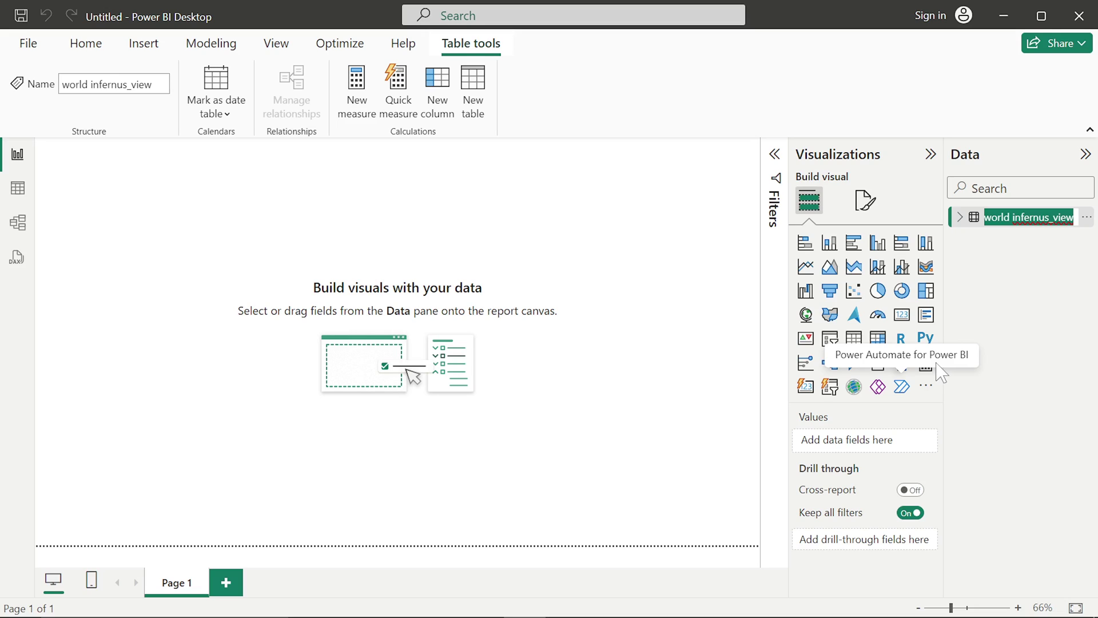
{"action": "type", "text": "My"}
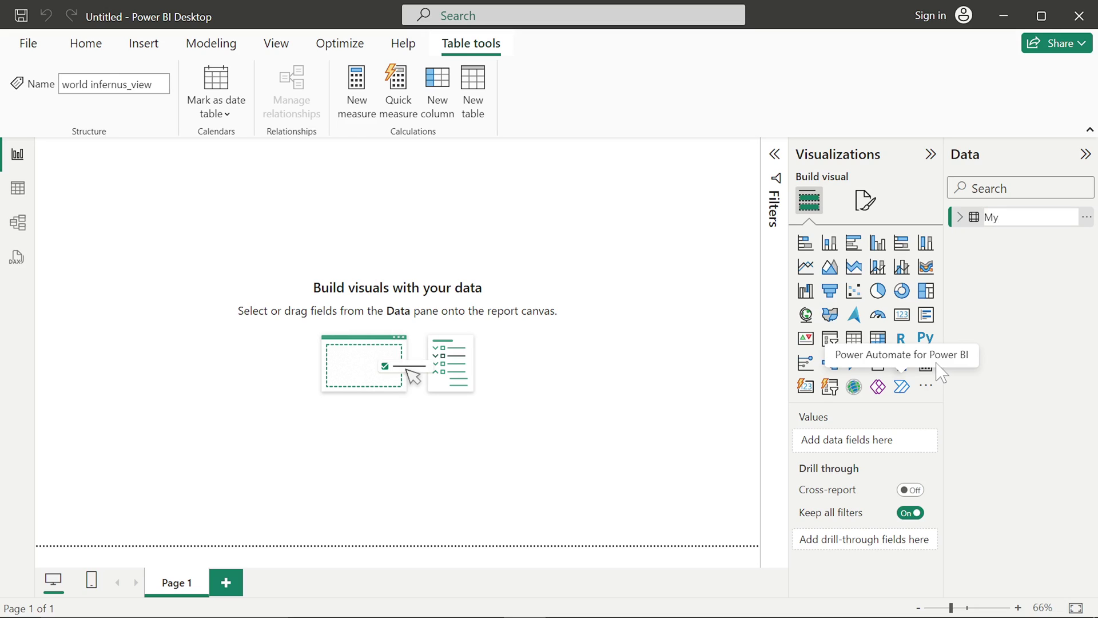
{"action": "type", "text": "SQL_connector"}
{"action": "key", "text": "Return"}
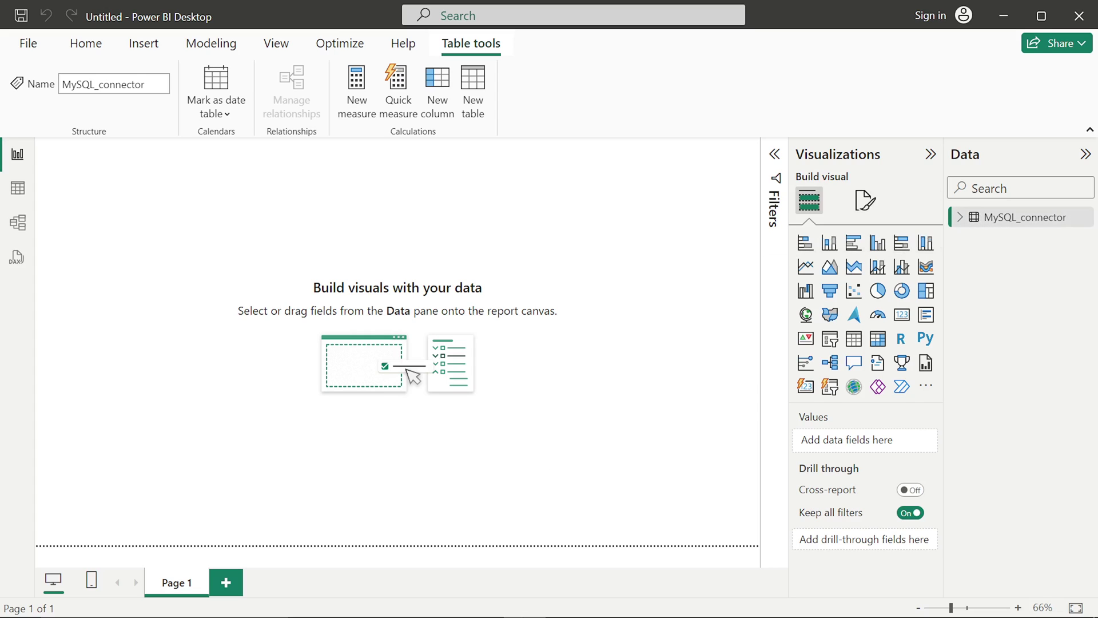
Switch to Chrome and search the web for maria db odbc driver.
{"action": "mouse_move", "coordinate": [440, 612]}
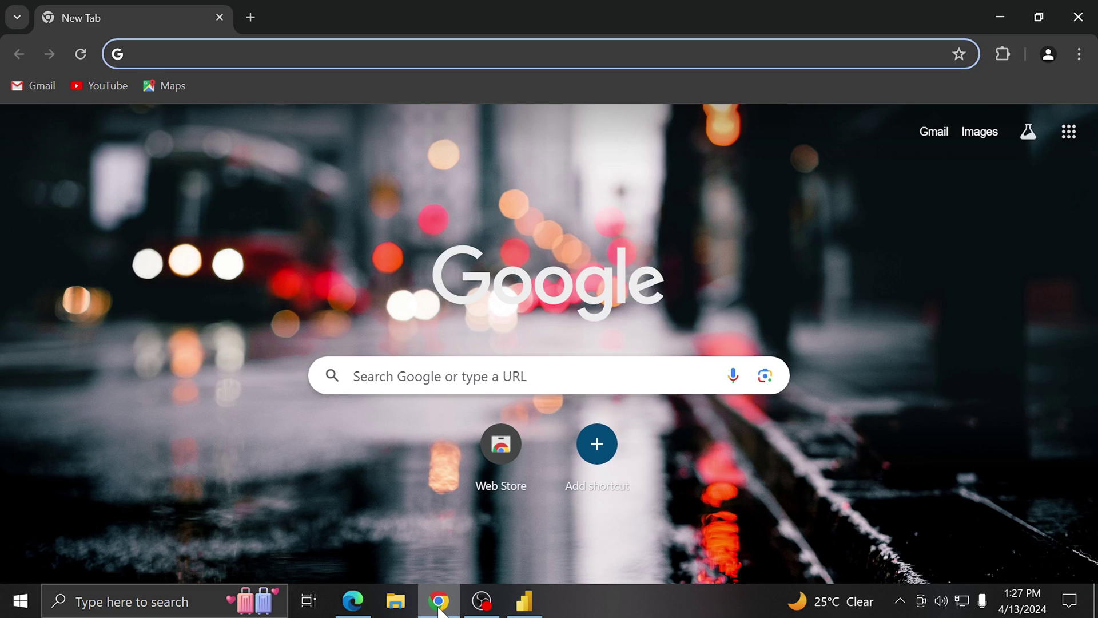
{"action": "type", "text": "maria d"}
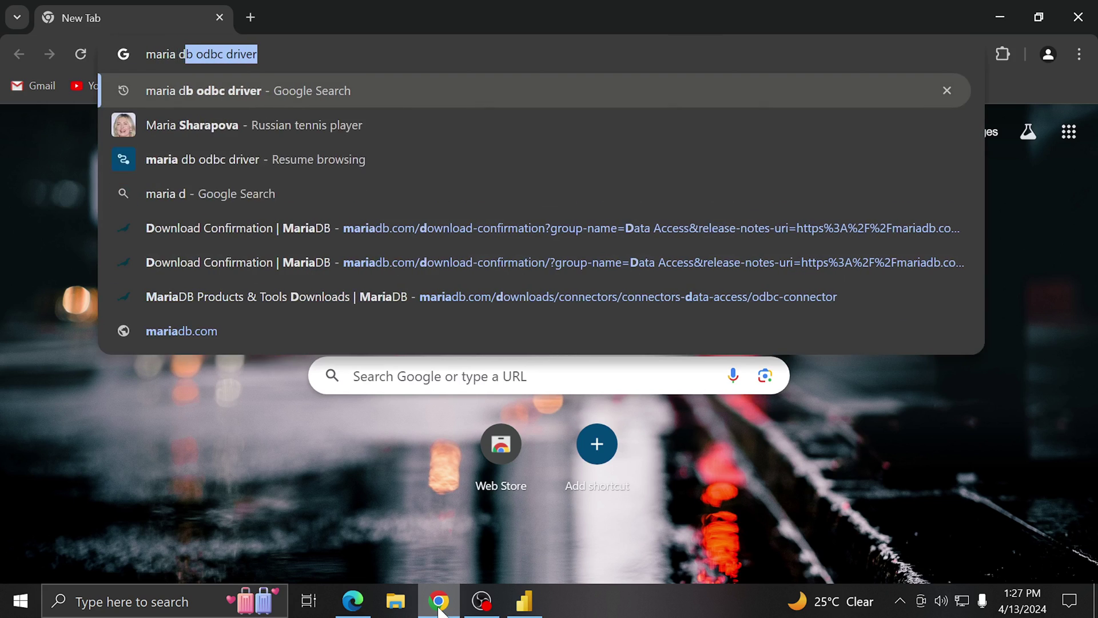
{"action": "type", "text": "b"}
{"action": "key", "text": "BackSpace"}
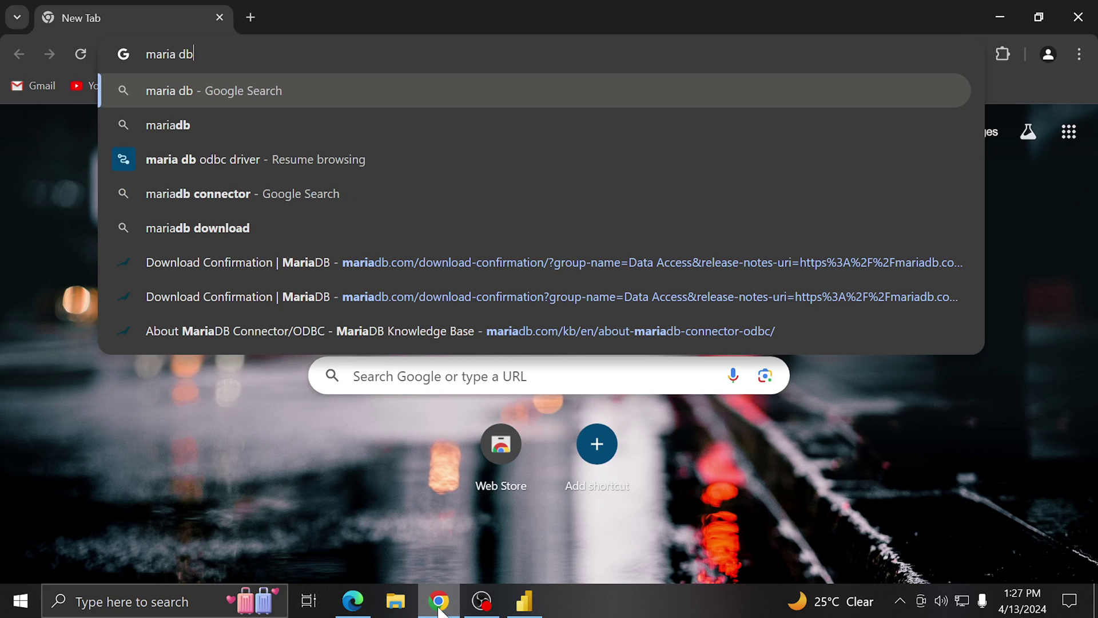
{"action": "type", "text": "odbc driver"}
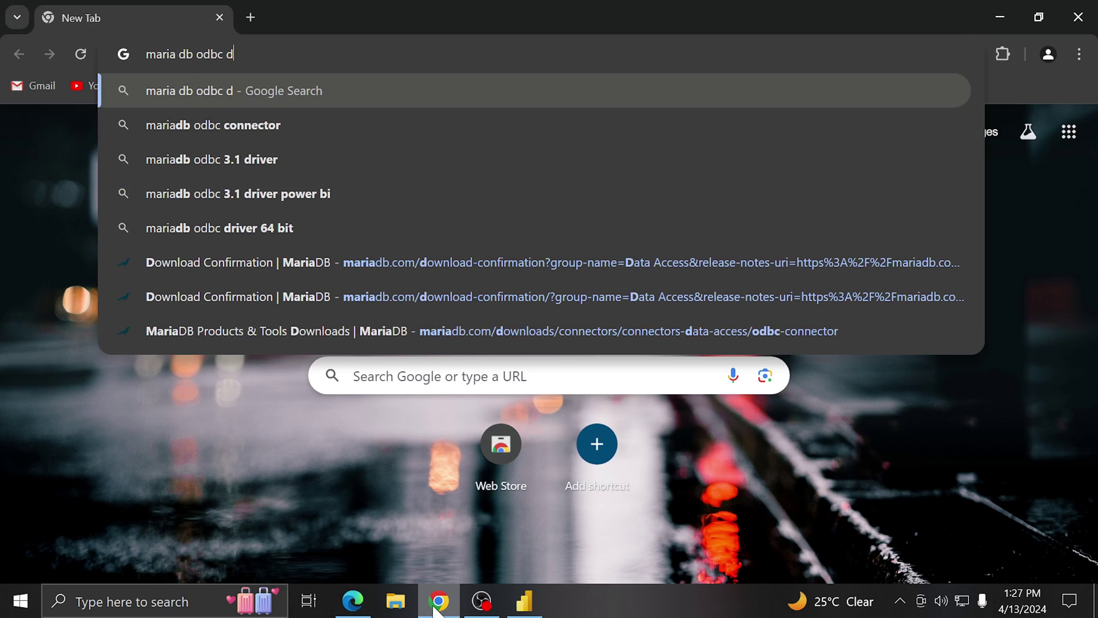
{"action": "key", "text": "Return"}
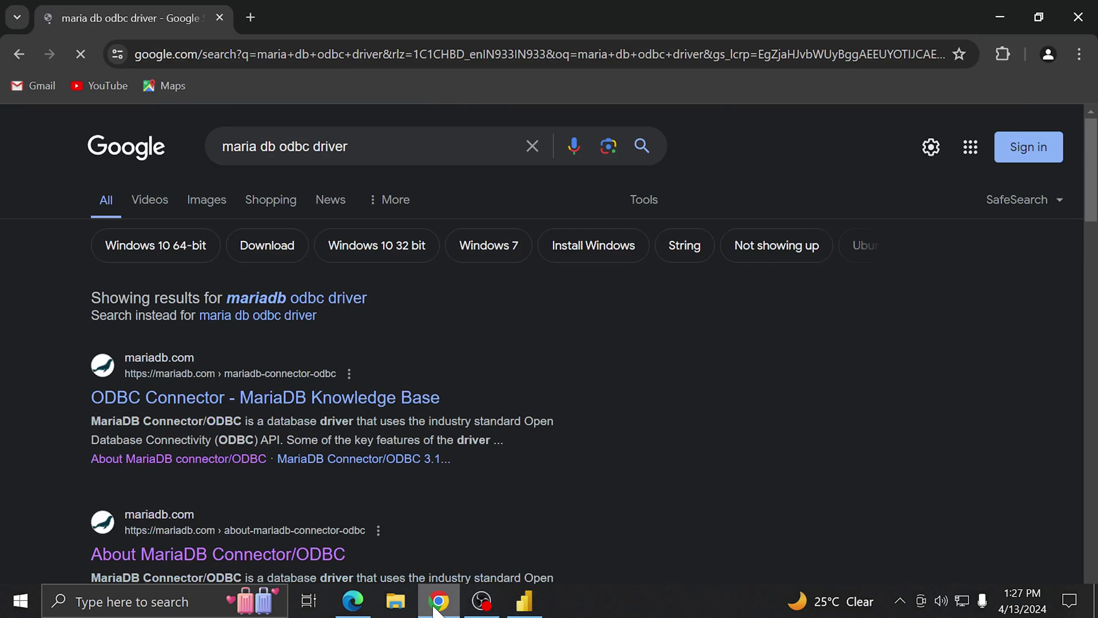
Open the About MariaDB Connector/ODBC search result and go to its connector download page.
{"action": "scroll", "coordinate": [191, 457], "scroll_direction": "down", "scroll_amount": 1}
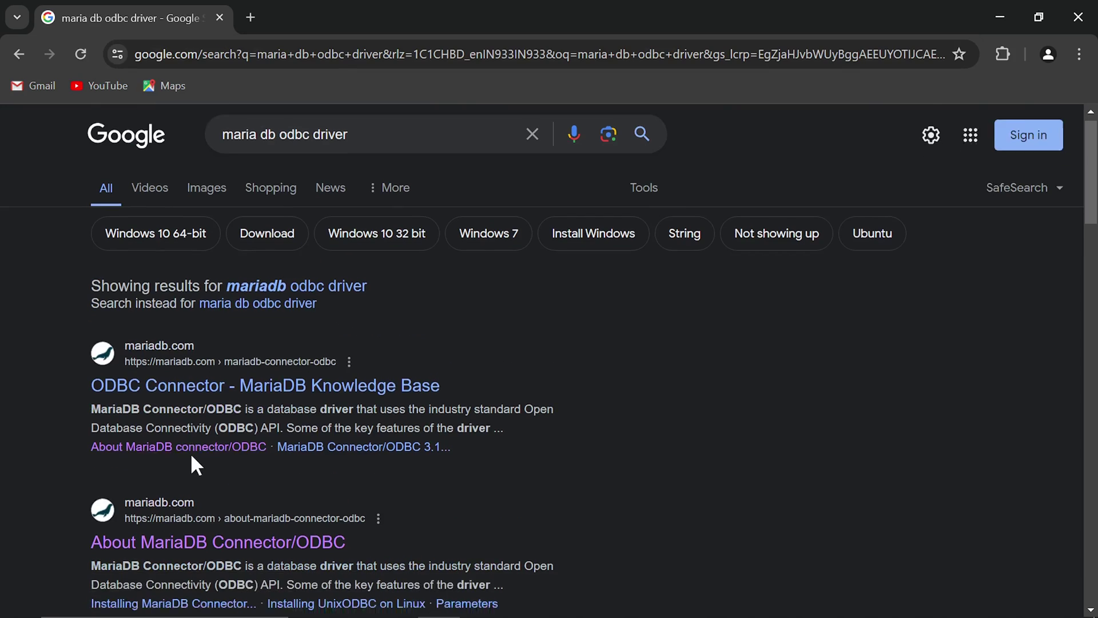
{"action": "left_click", "coordinate": [190, 469]}
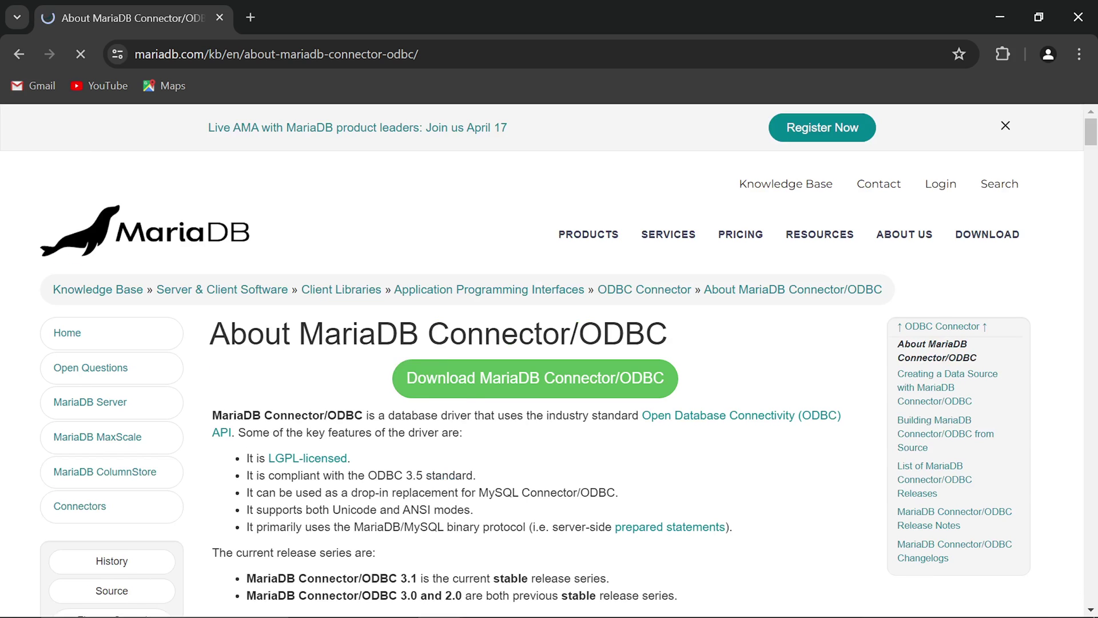
{"action": "left_click", "coordinate": [482, 391]}
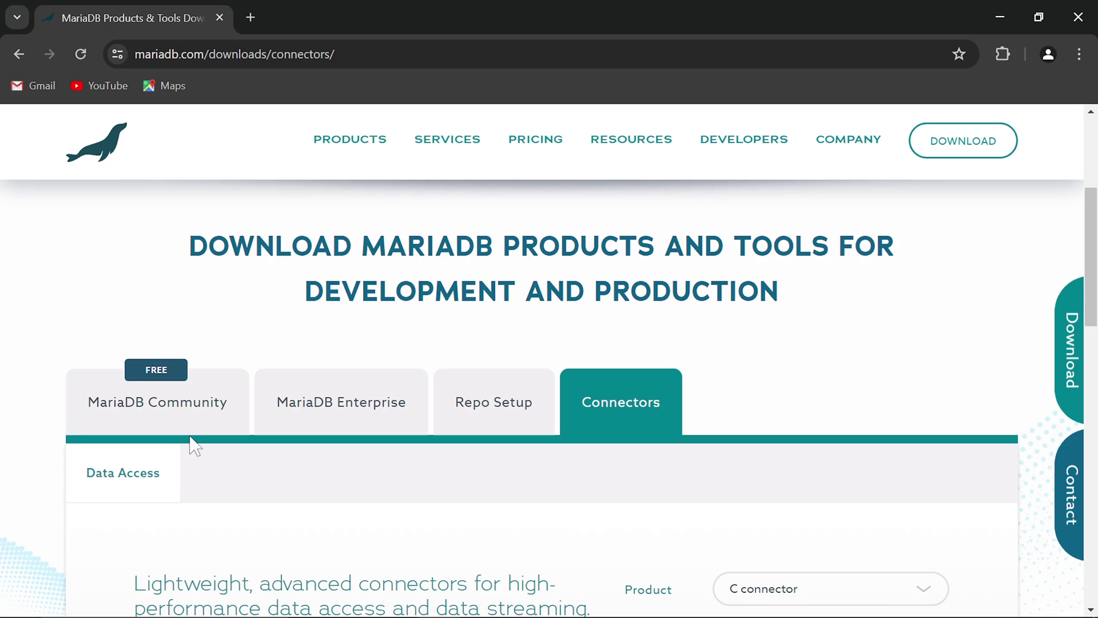
Choose the ODBC connector product, version 3.1.20-GA, for the MS Windows 64-bit operating system.
{"action": "scroll", "coordinate": [229, 449], "scroll_direction": "down", "scroll_amount": 2}
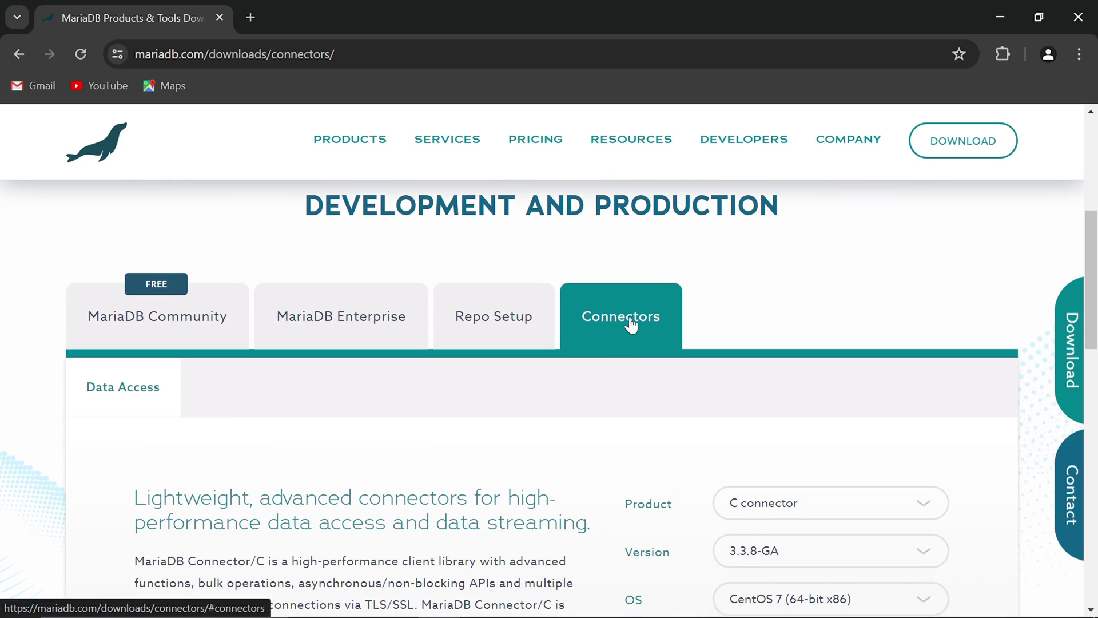
{"action": "scroll", "coordinate": [631, 325], "scroll_direction": "down", "scroll_amount": 1}
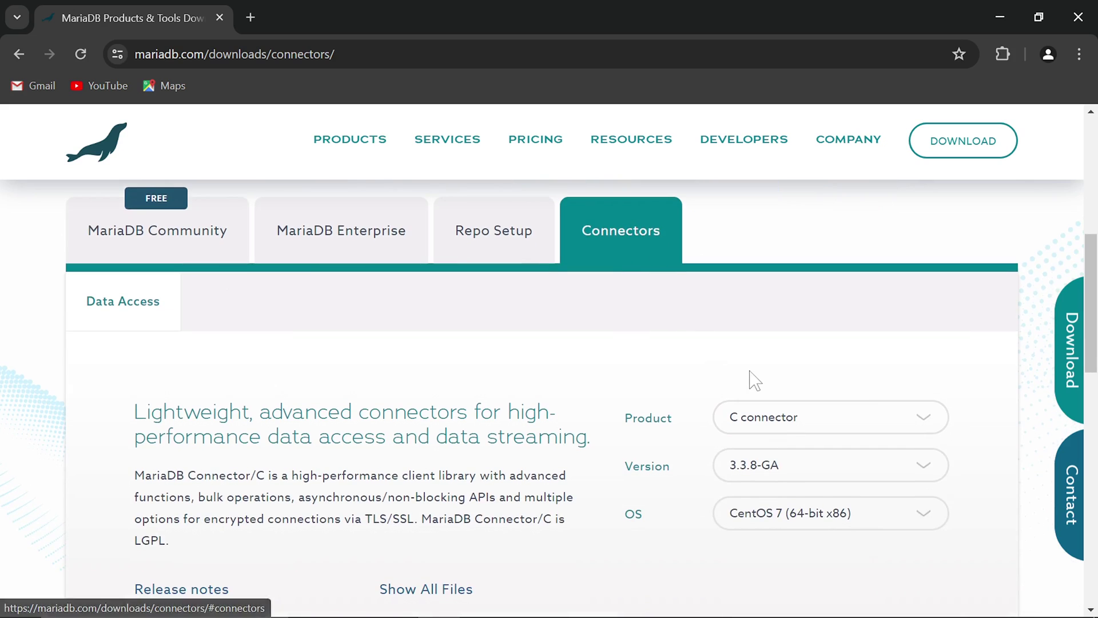
{"action": "scroll", "coordinate": [754, 381], "scroll_direction": "down", "scroll_amount": 1}
{"action": "left_click", "coordinate": [779, 333]}
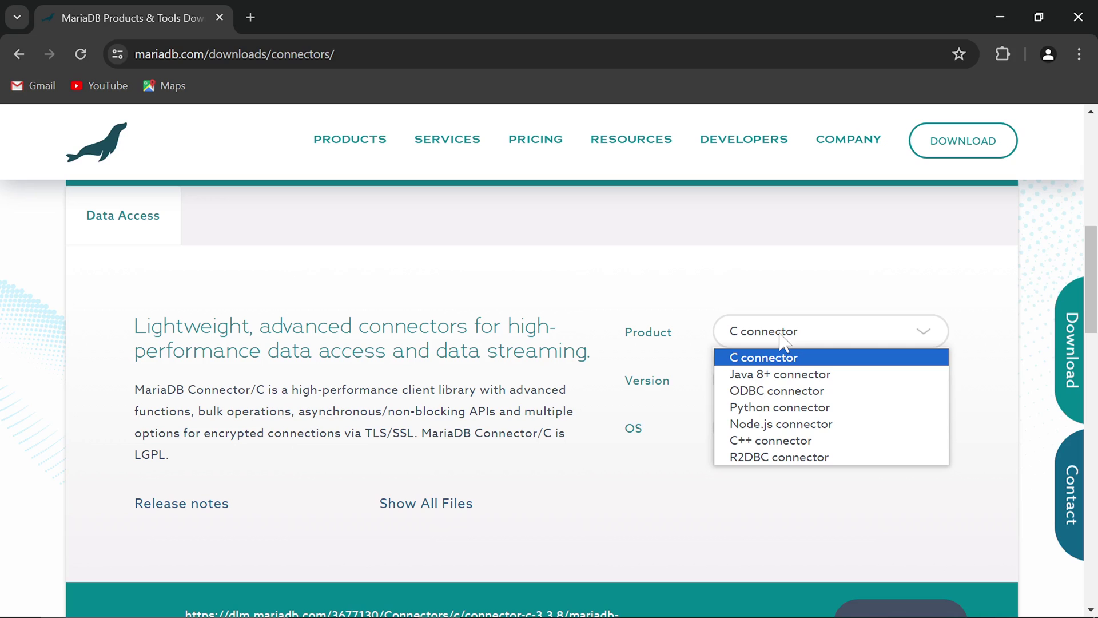
{"action": "left_click", "coordinate": [789, 392]}
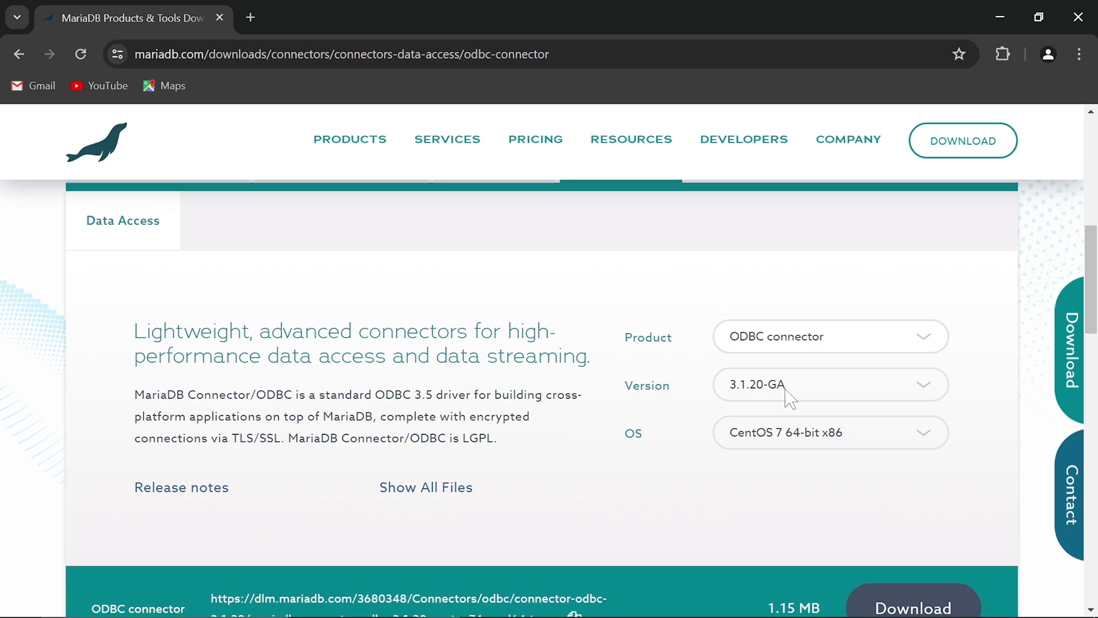
{"action": "left_click", "coordinate": [795, 433]}
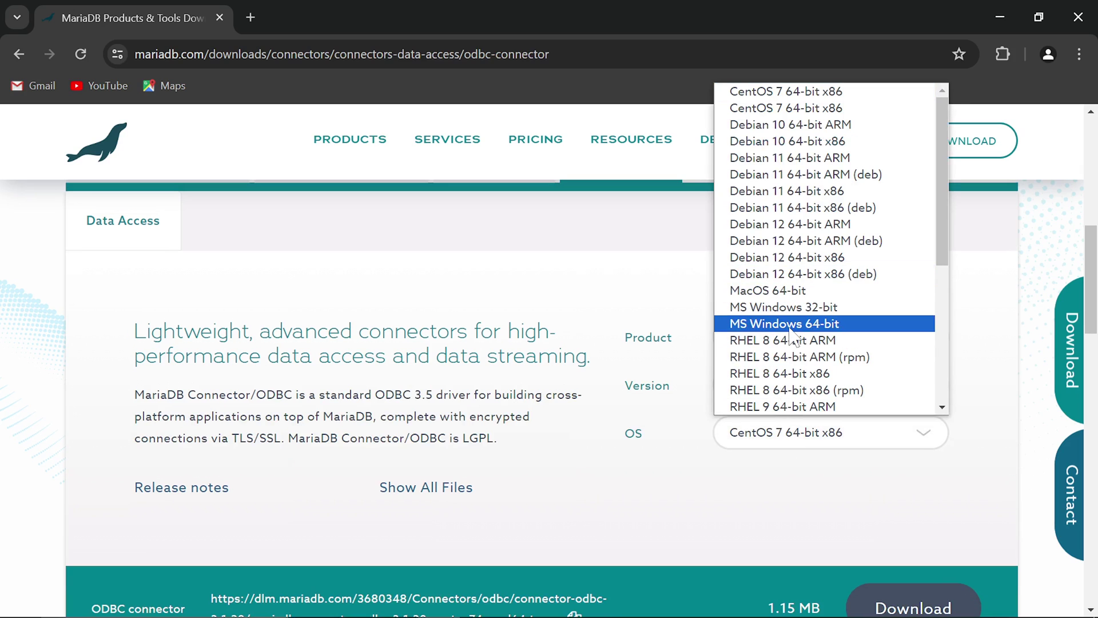
{"action": "left_click", "coordinate": [793, 324]}
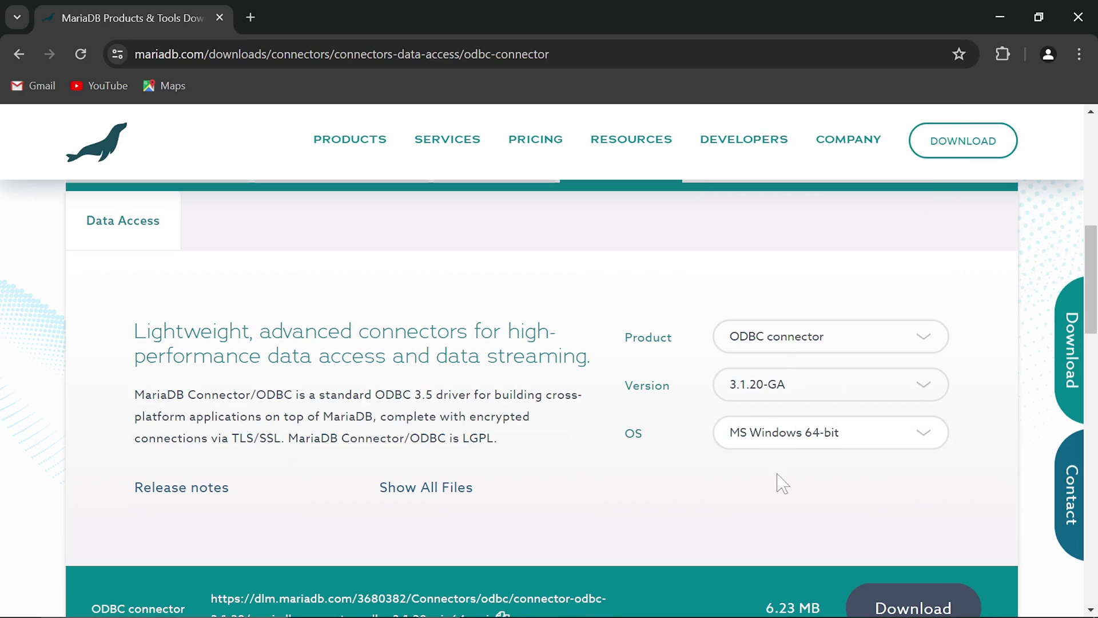
{"action": "left_click", "coordinate": [778, 393]}
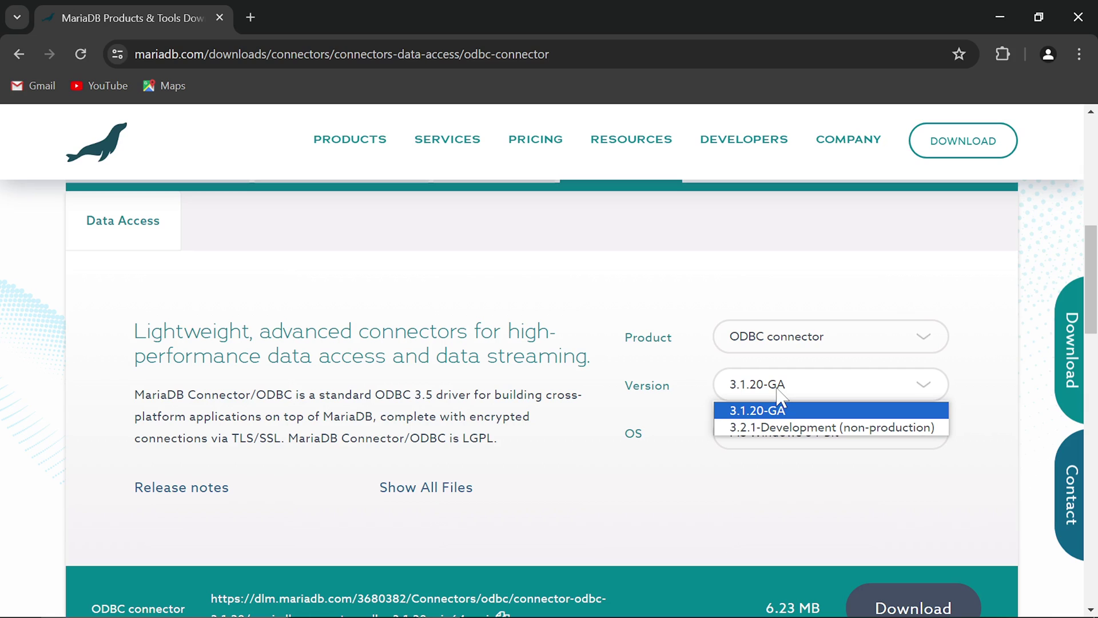
{"action": "left_click", "coordinate": [755, 410]}
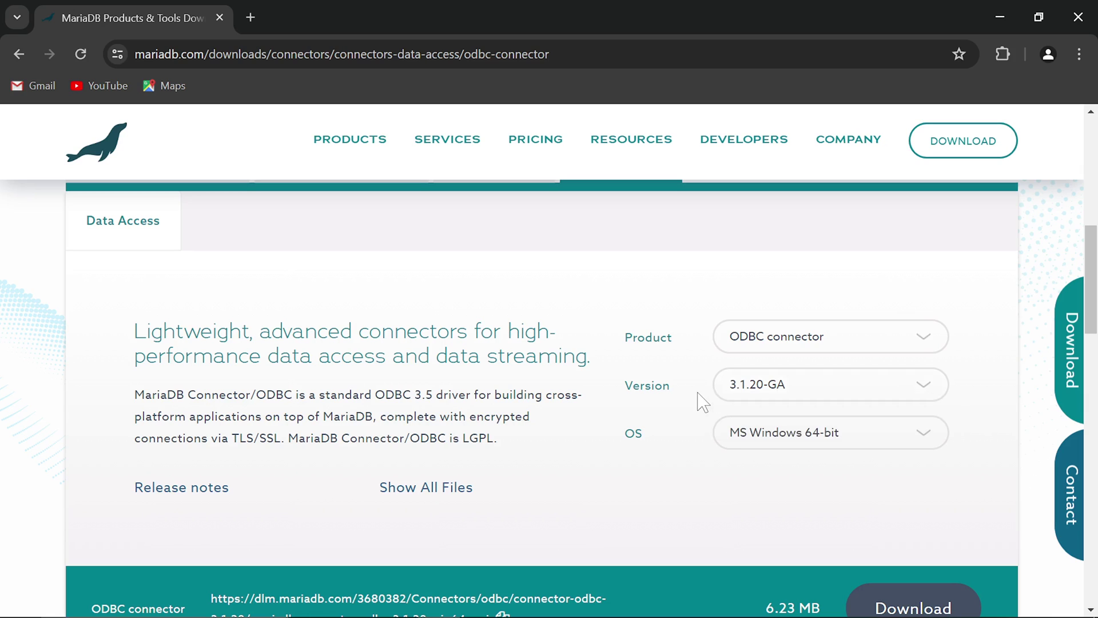
Download the selected ODBC connector and launch the newly downloaded mariadb-connector-odbc-3.1.20-win64.msi installer.
{"action": "scroll", "coordinate": [700, 421], "scroll_direction": "down", "scroll_amount": 2}
{"action": "left_click", "coordinate": [887, 529]}
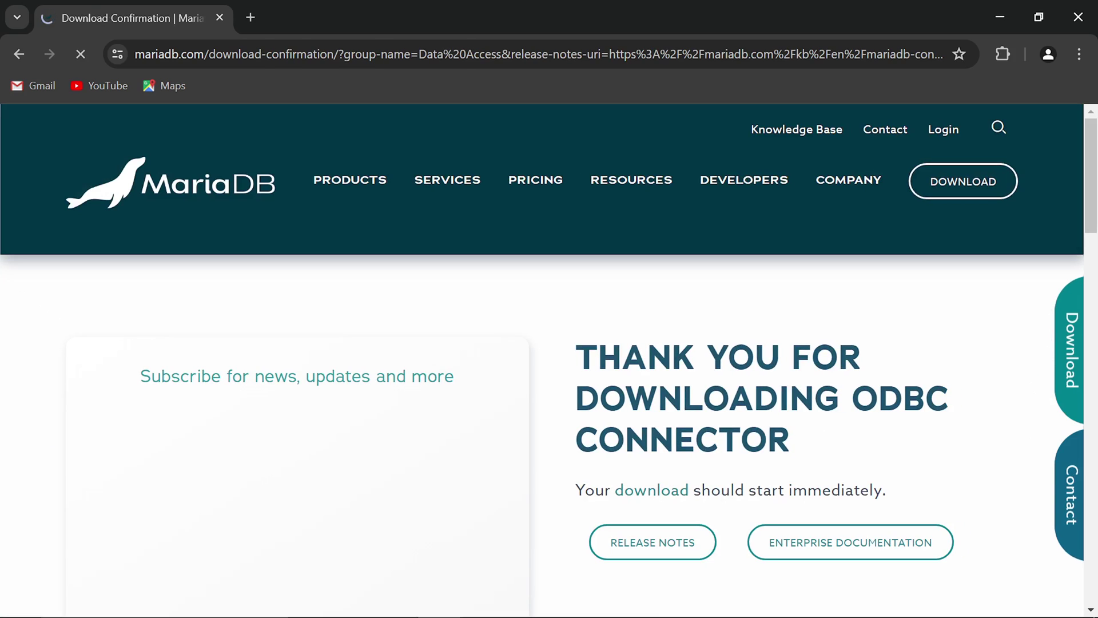
{"action": "scroll", "coordinate": [718, 351], "scroll_direction": "down", "scroll_amount": 7}
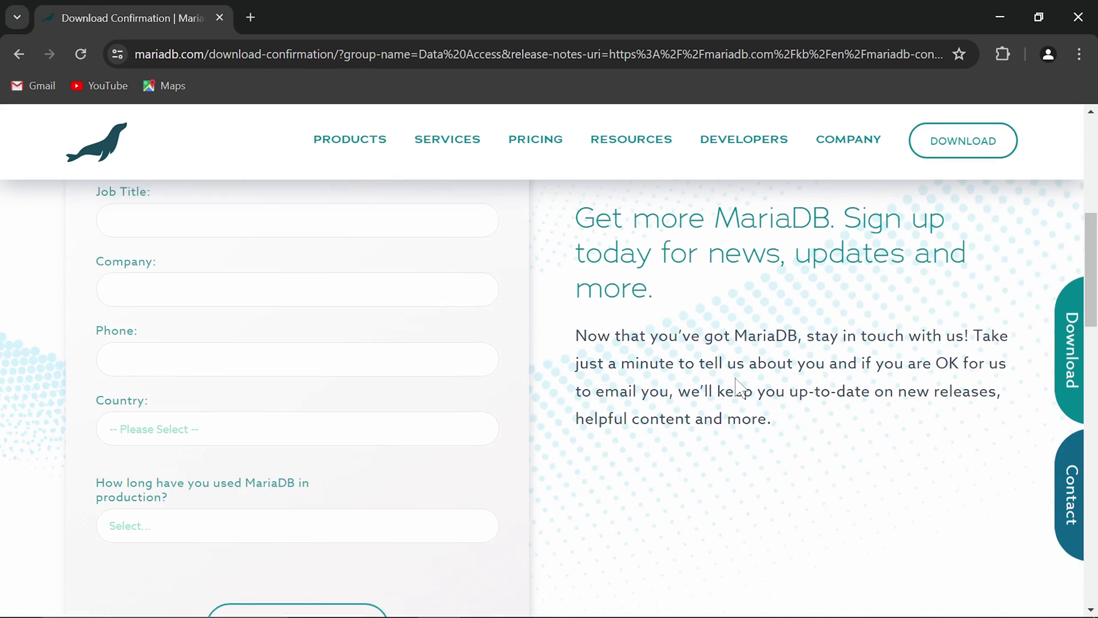
{"action": "scroll", "coordinate": [880, 426], "scroll_direction": "up", "scroll_amount": 7}
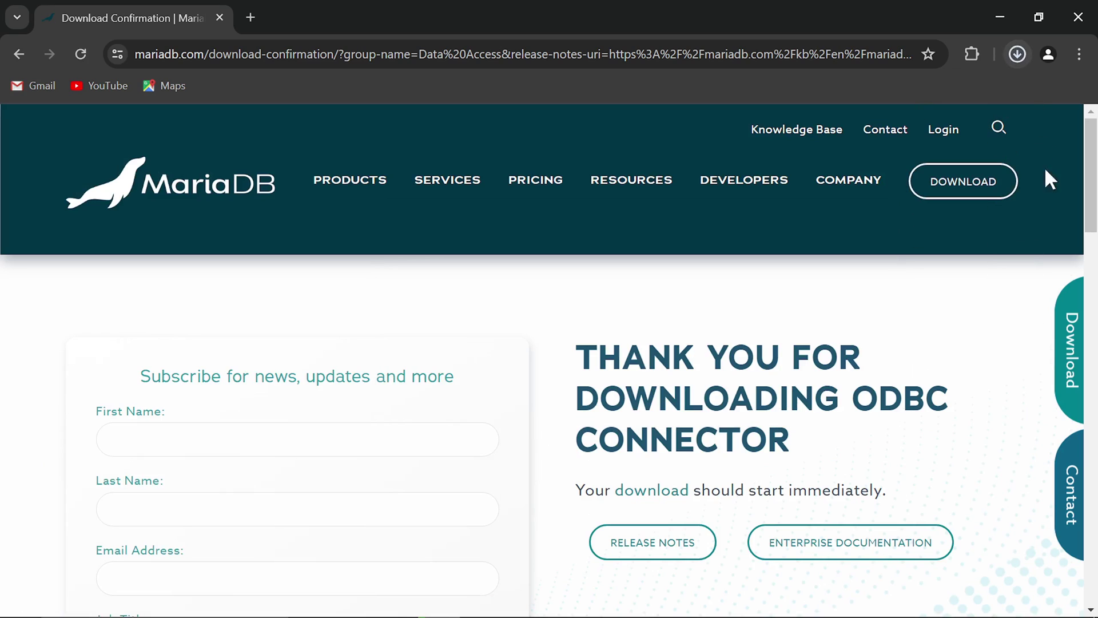
{"action": "left_click", "coordinate": [1018, 55]}
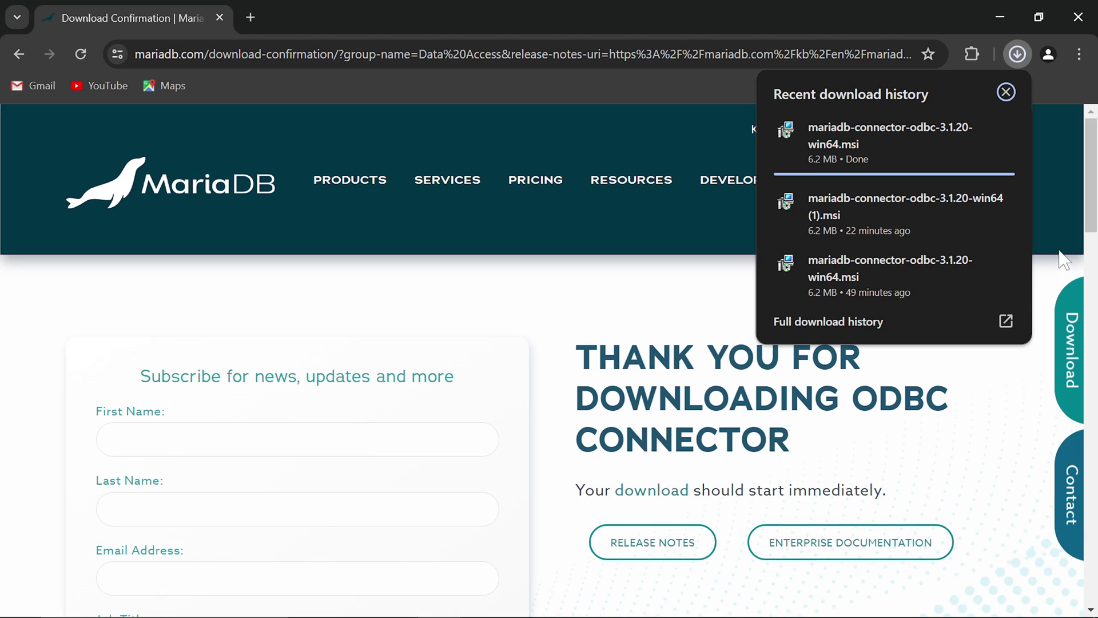
{"action": "left_click", "coordinate": [852, 137]}
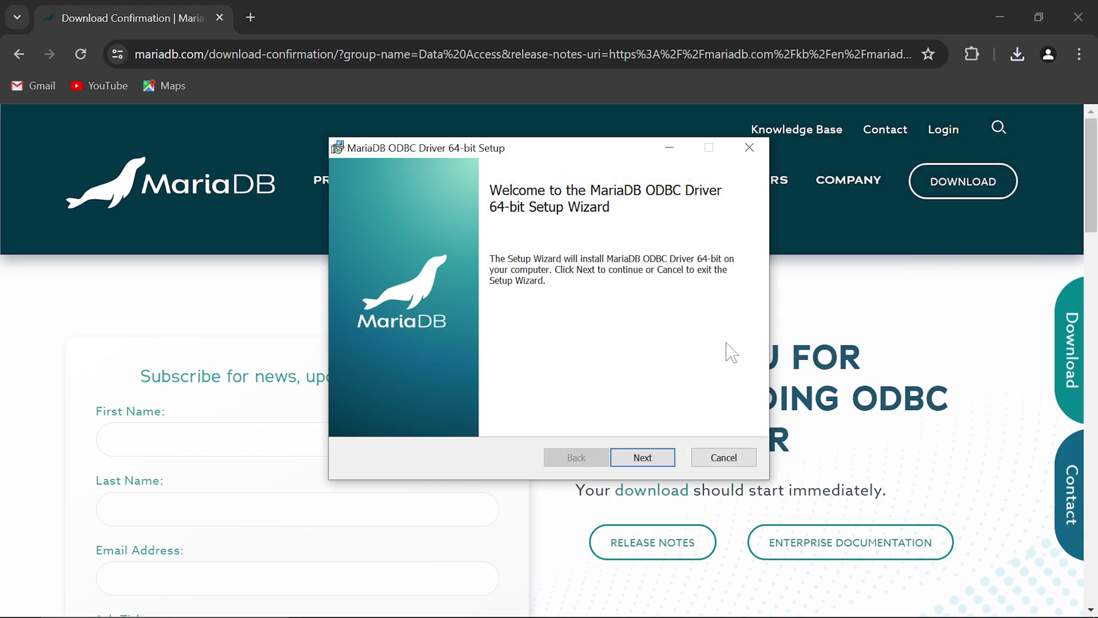
Accept the license agreement, install the MariaDB ODBC Driver 64-bit, and finish the setup wizard.
{"action": "left_click", "coordinate": [674, 458]}
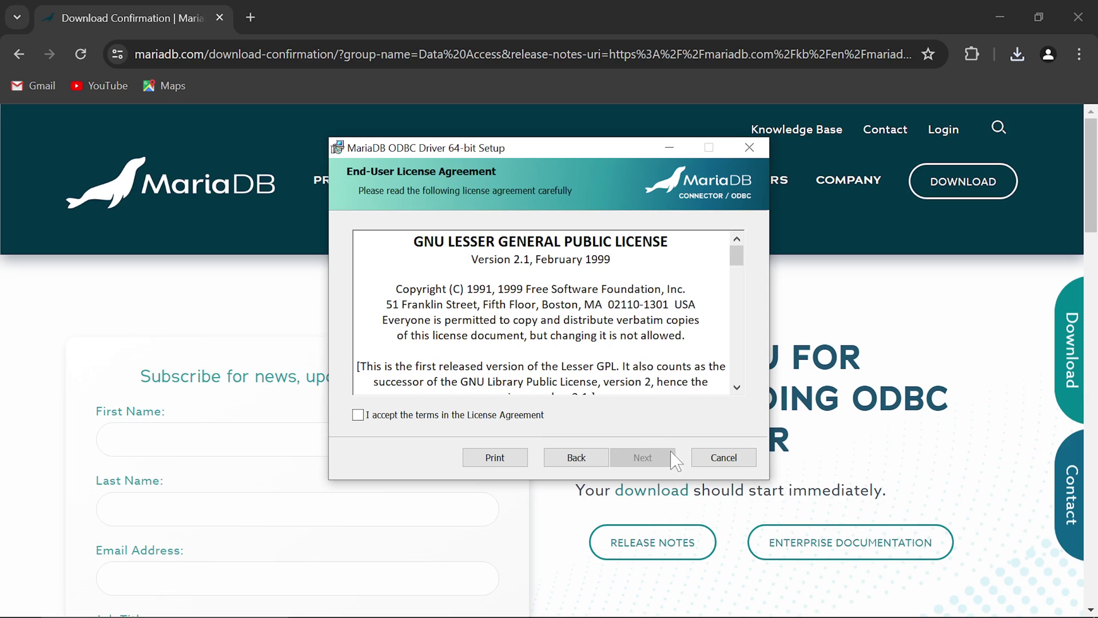
{"action": "left_click", "coordinate": [478, 423]}
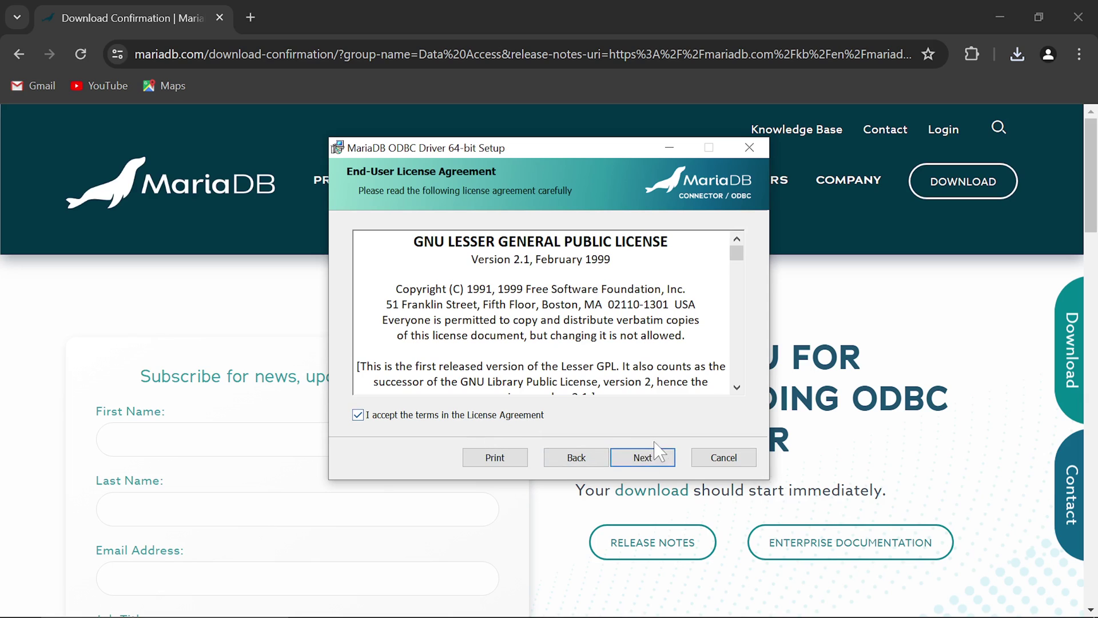
{"action": "left_click", "coordinate": [656, 457]}
{"action": "left_click", "coordinate": [423, 372]}
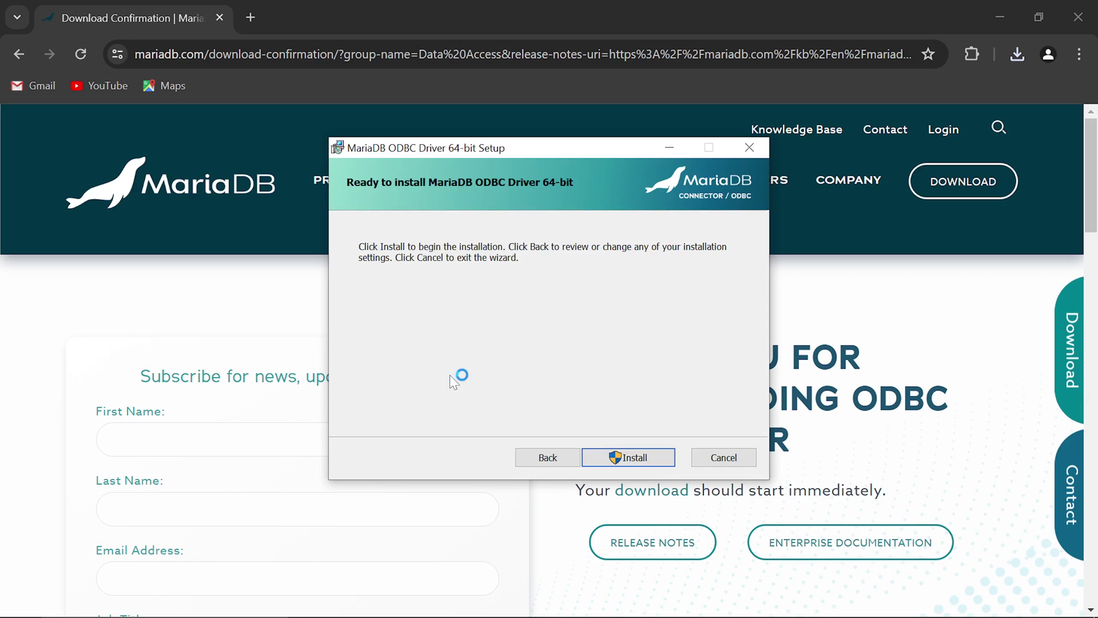
{"action": "left_click", "coordinate": [649, 462]}
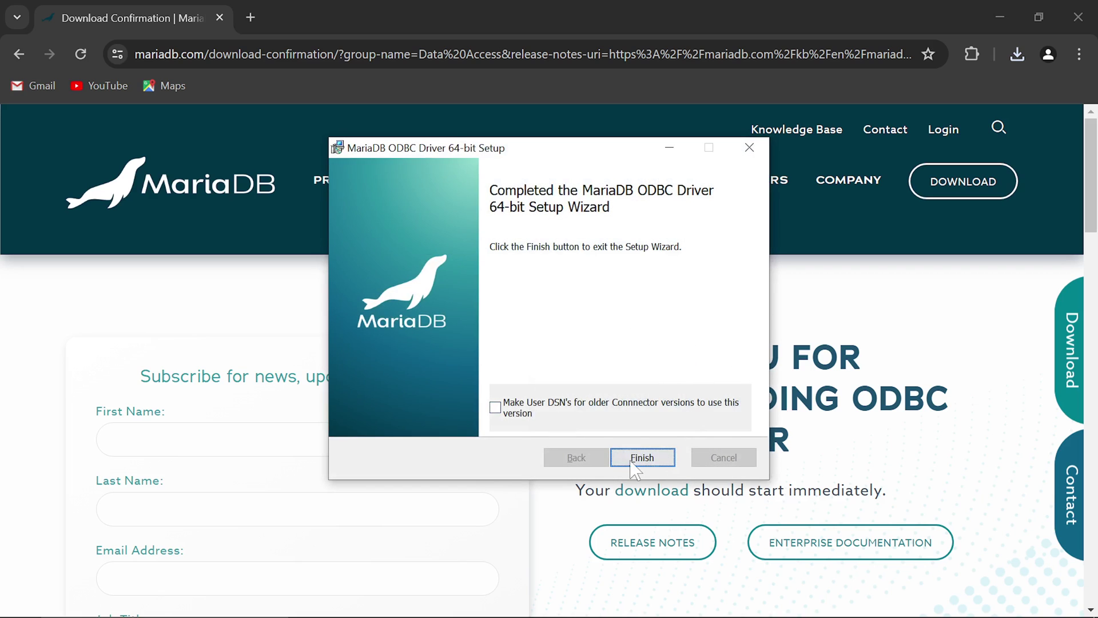
{"action": "left_click", "coordinate": [643, 456]}
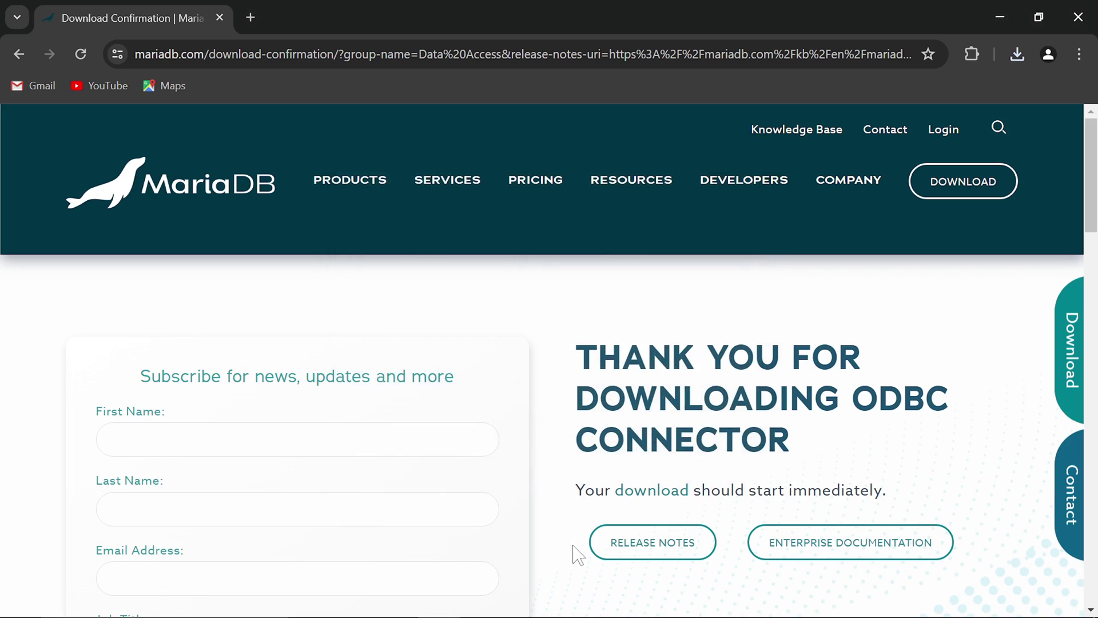
Switch to Power BI Desktop, search the available data sources for maria, and open the MariaDB connection settings, accepting the third-party service notice.
{"action": "left_click", "coordinate": [525, 600]}
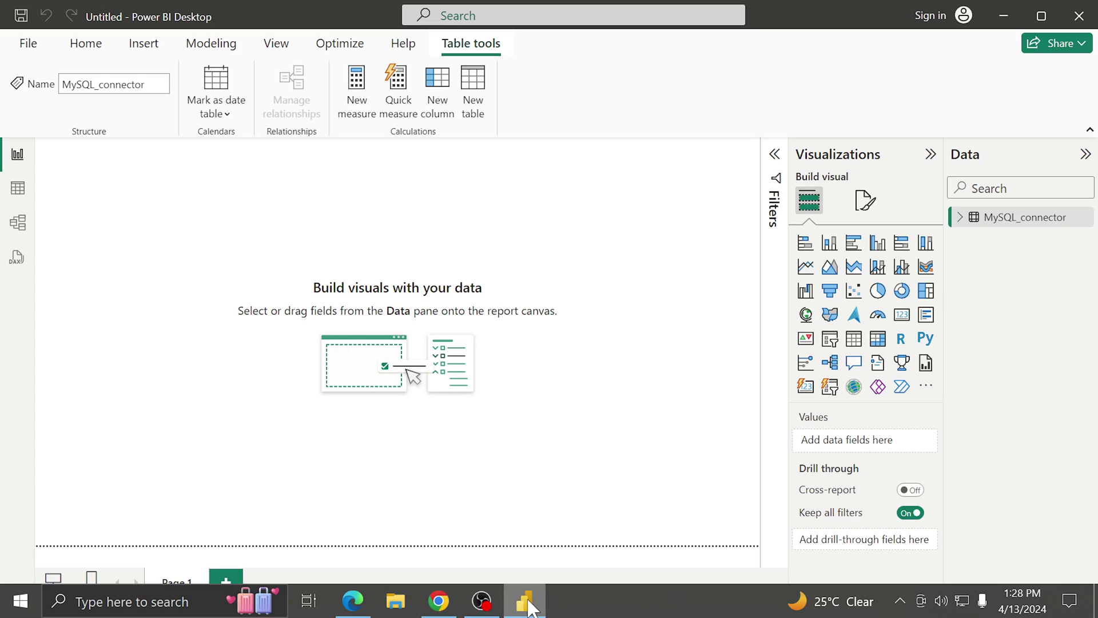
{"action": "left_click", "coordinate": [533, 324]}
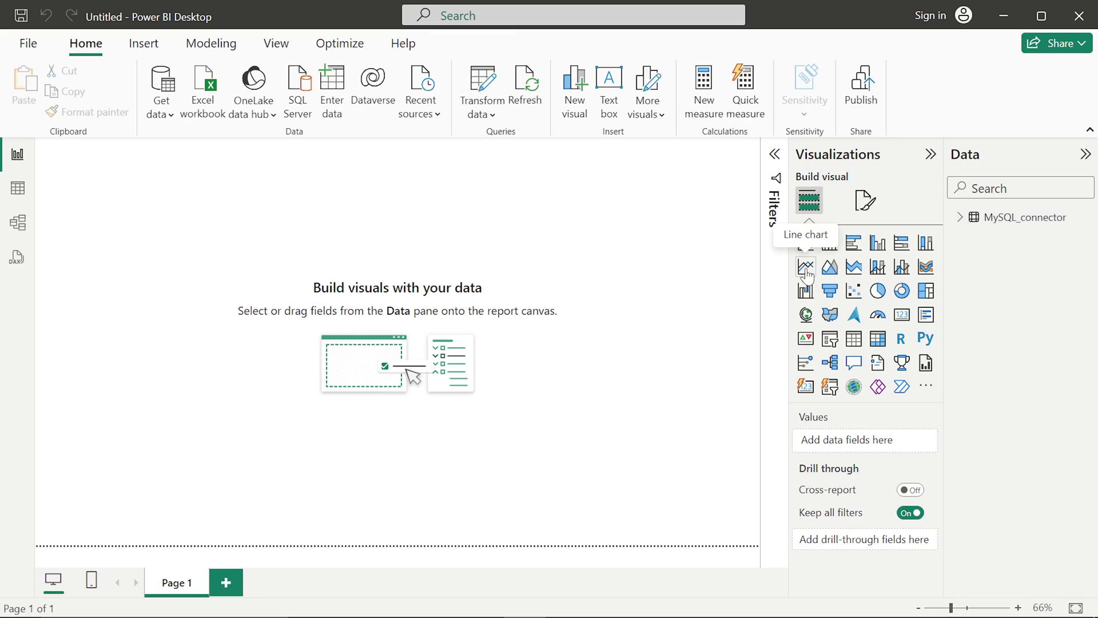
{"action": "left_click", "coordinate": [169, 115]}
{"action": "left_click", "coordinate": [247, 487]}
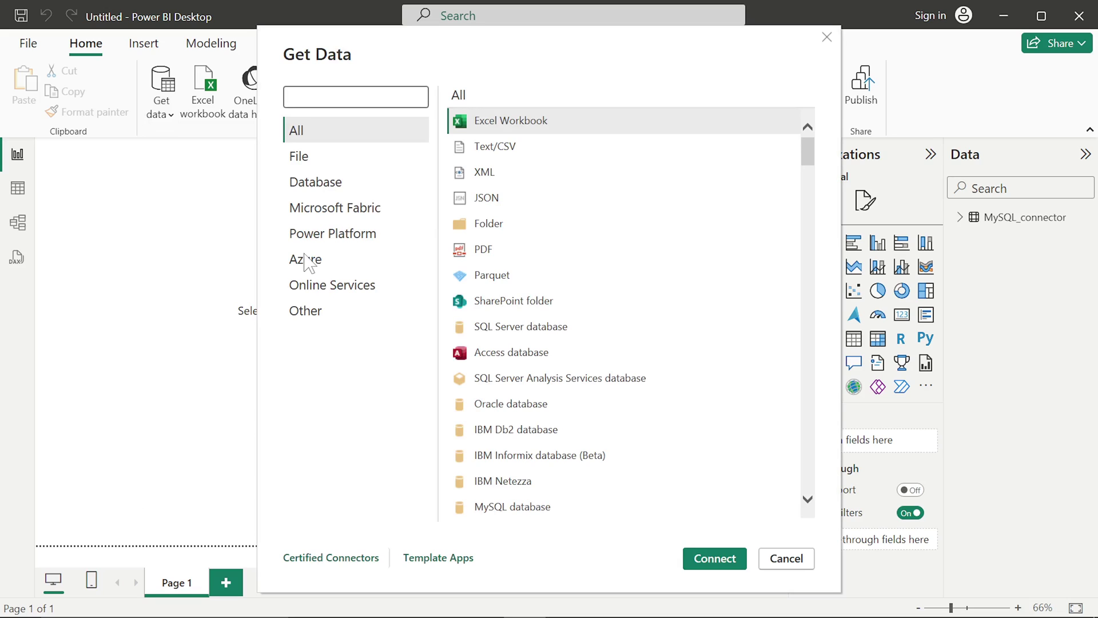
{"action": "type", "text": "maria"}
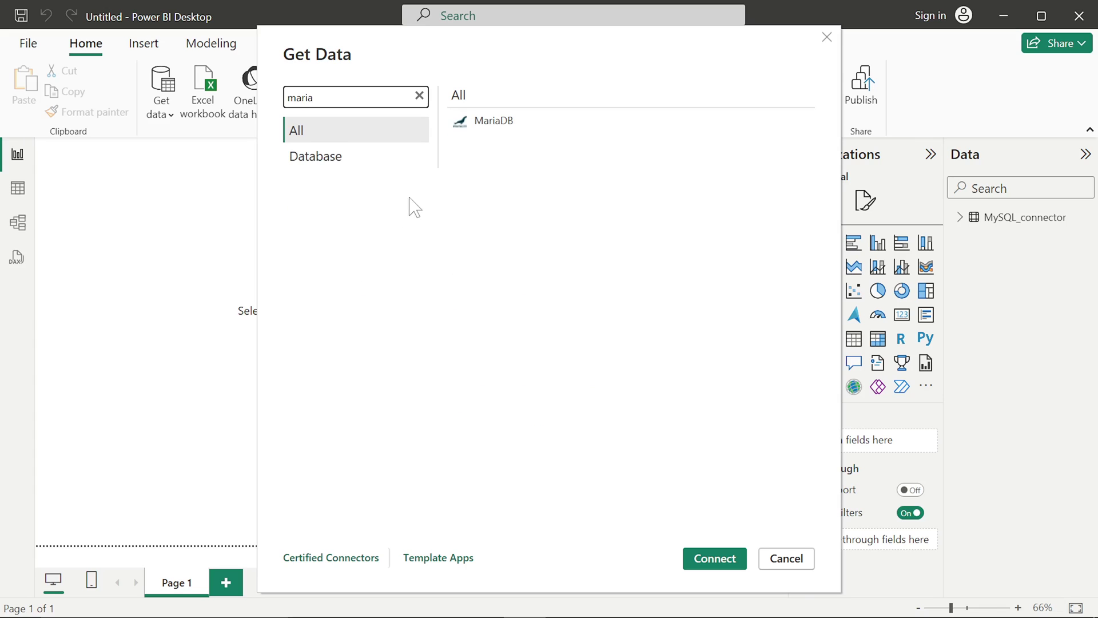
{"action": "left_click", "coordinate": [517, 123]}
{"action": "left_click", "coordinate": [699, 559]}
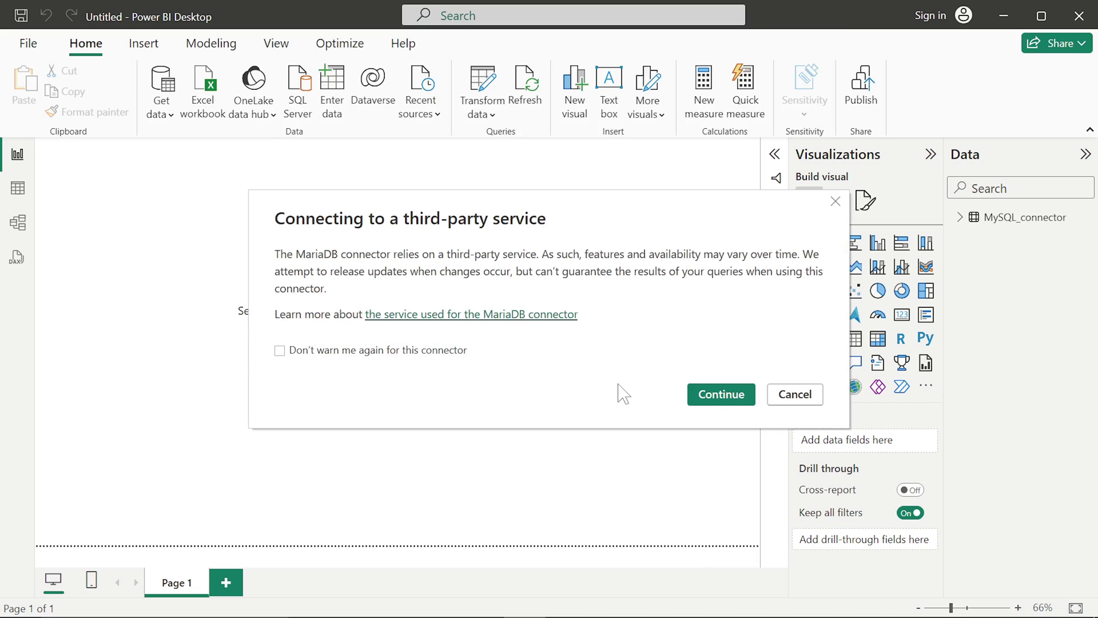
{"action": "left_click", "coordinate": [711, 392]}
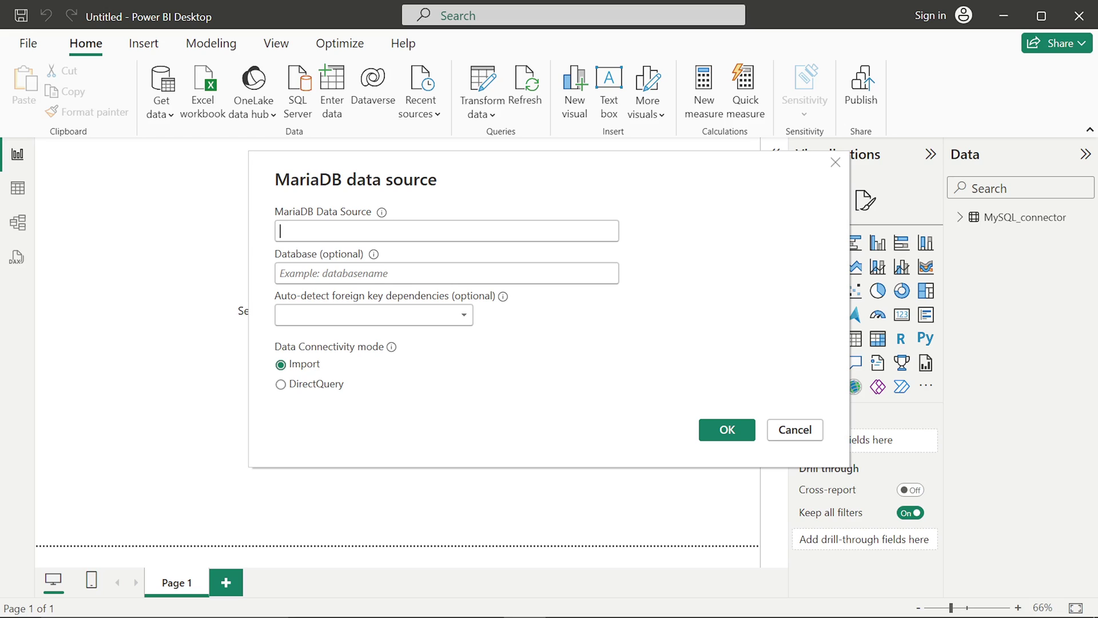
Connect to the MariaDB data source localhost:3306, database world, in DirectQuery mode.
{"action": "type", "text": "localhost:3306"}
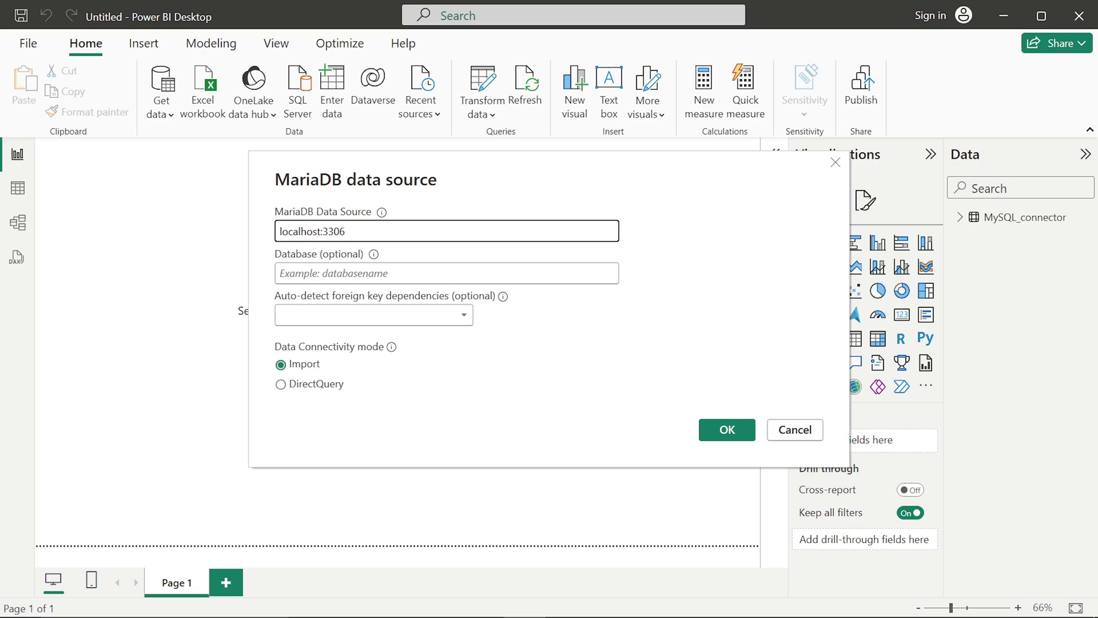
{"action": "key", "text": "Tab"}
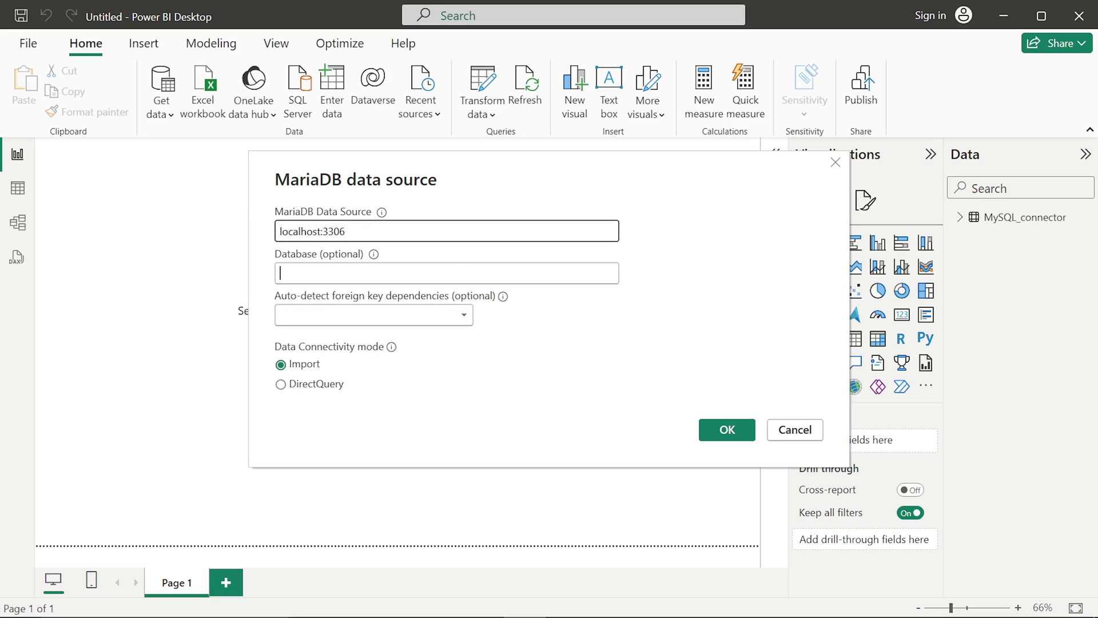
{"action": "type", "text": "world"}
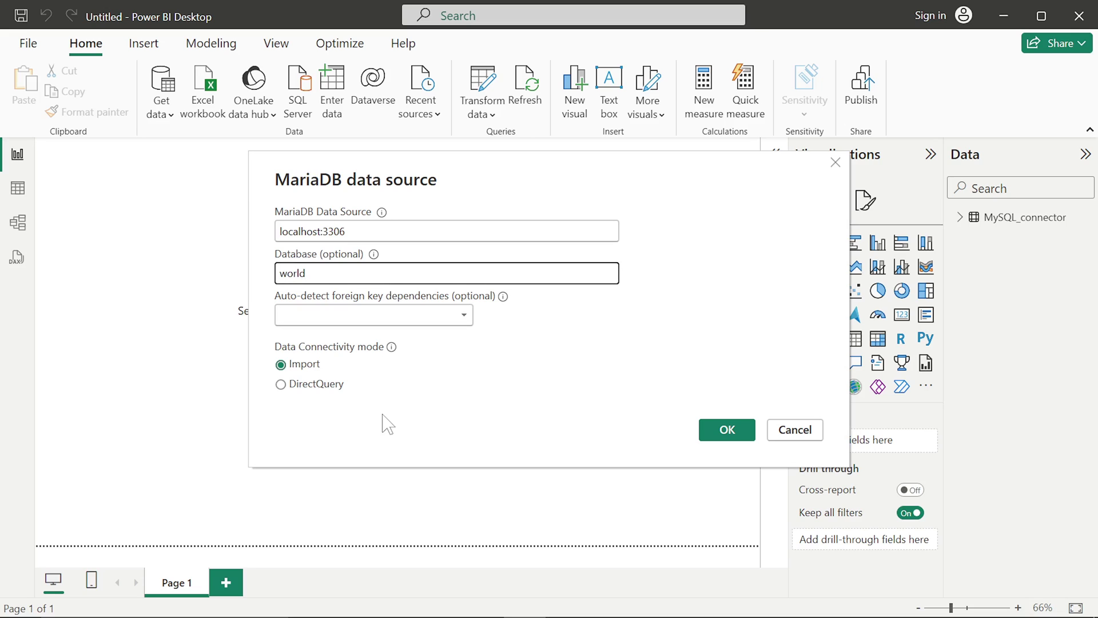
{"action": "left_click", "coordinate": [316, 386]}
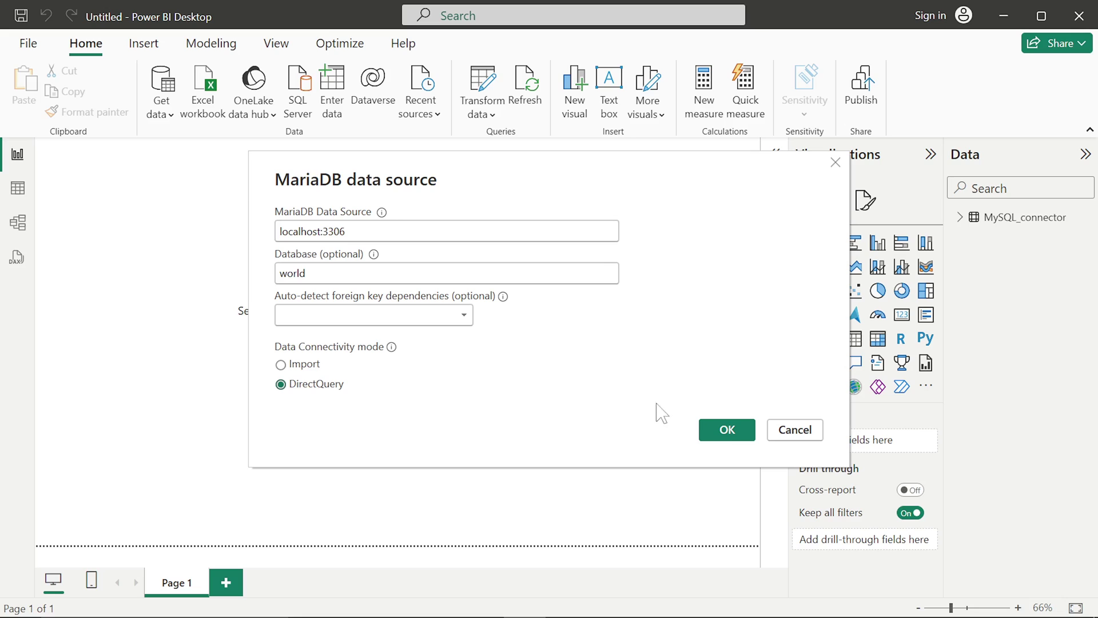
{"action": "left_click", "coordinate": [727, 435]}
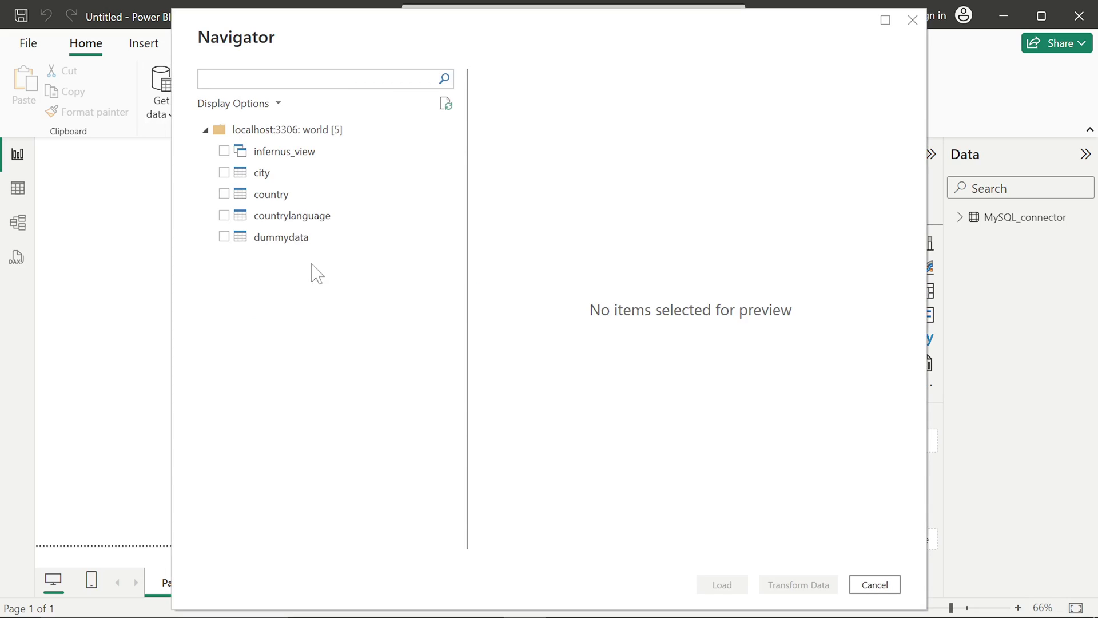
Load infernus_view from the world database and accept the potential security risk notice.
{"action": "left_click", "coordinate": [224, 151]}
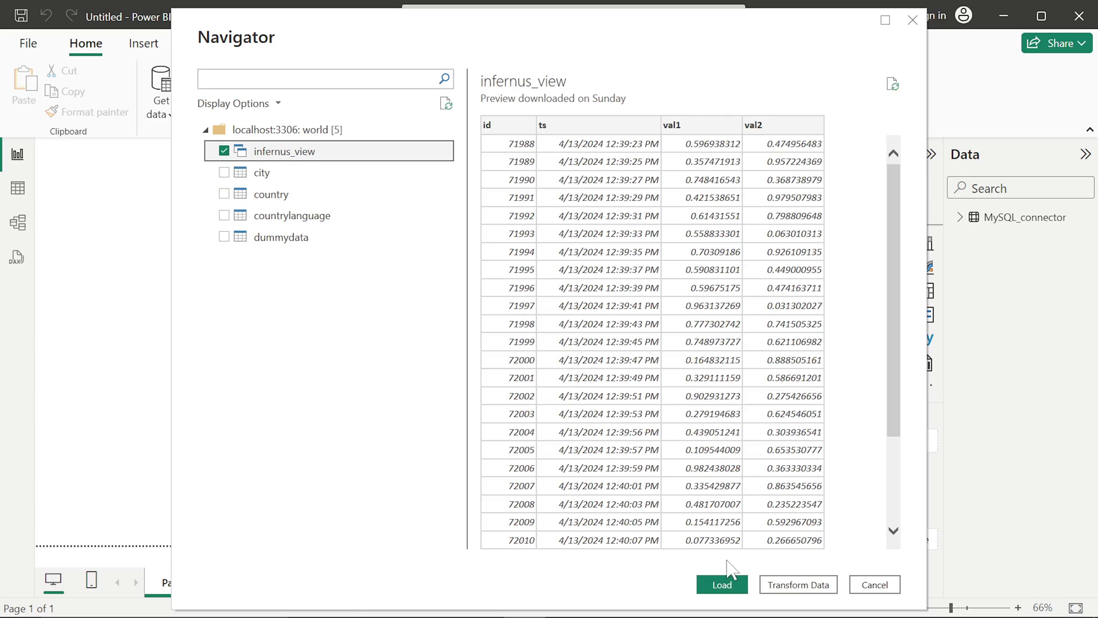
{"action": "left_click", "coordinate": [723, 584]}
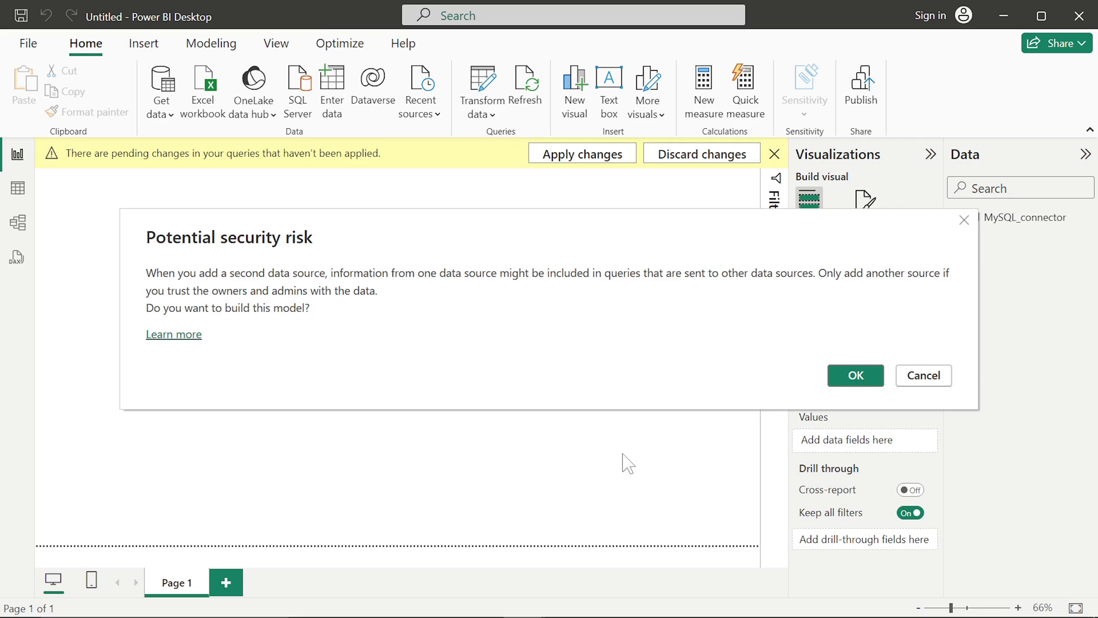
{"action": "left_click", "coordinate": [853, 377]}
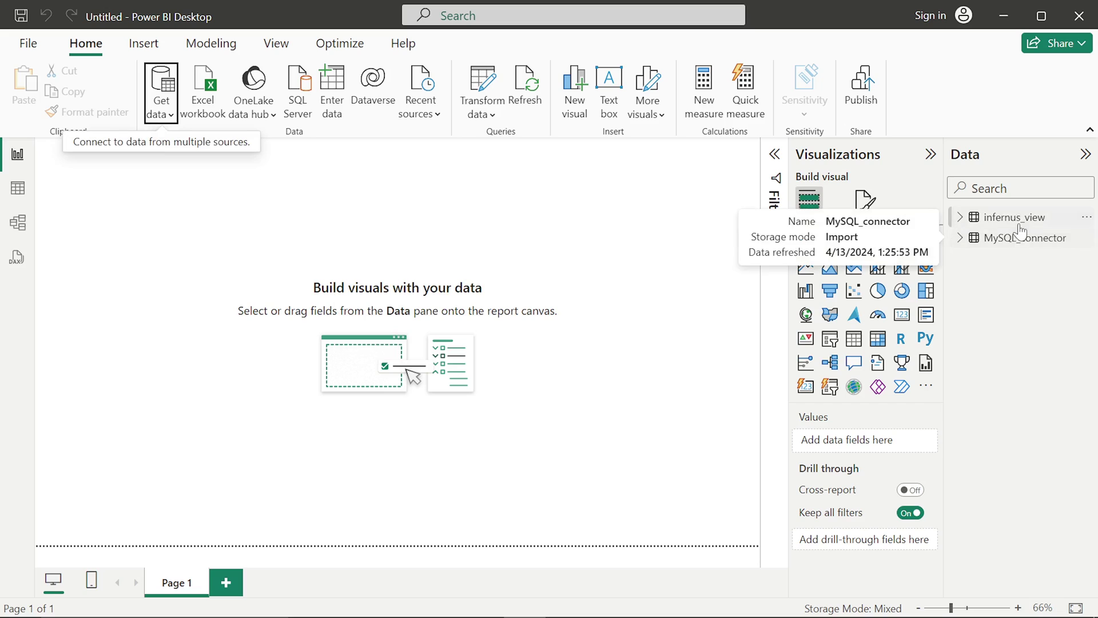
Expand the infernus_view table in the data model and rename it MariaDB_driver.
{"action": "mouse_move", "coordinate": [1021, 225]}
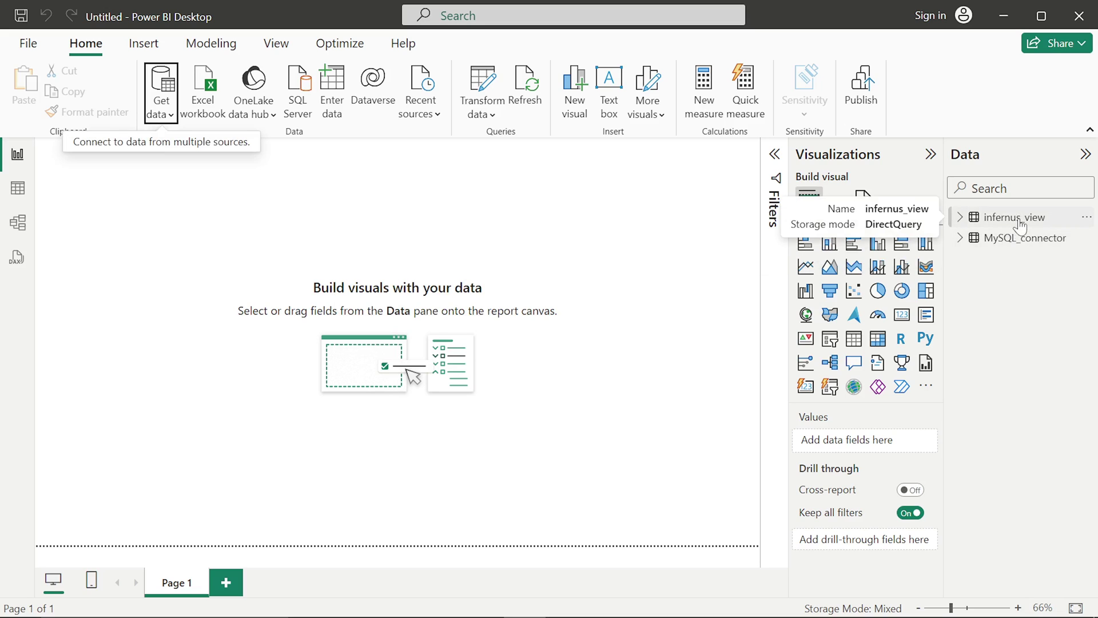
{"action": "left_click", "coordinate": [961, 219]}
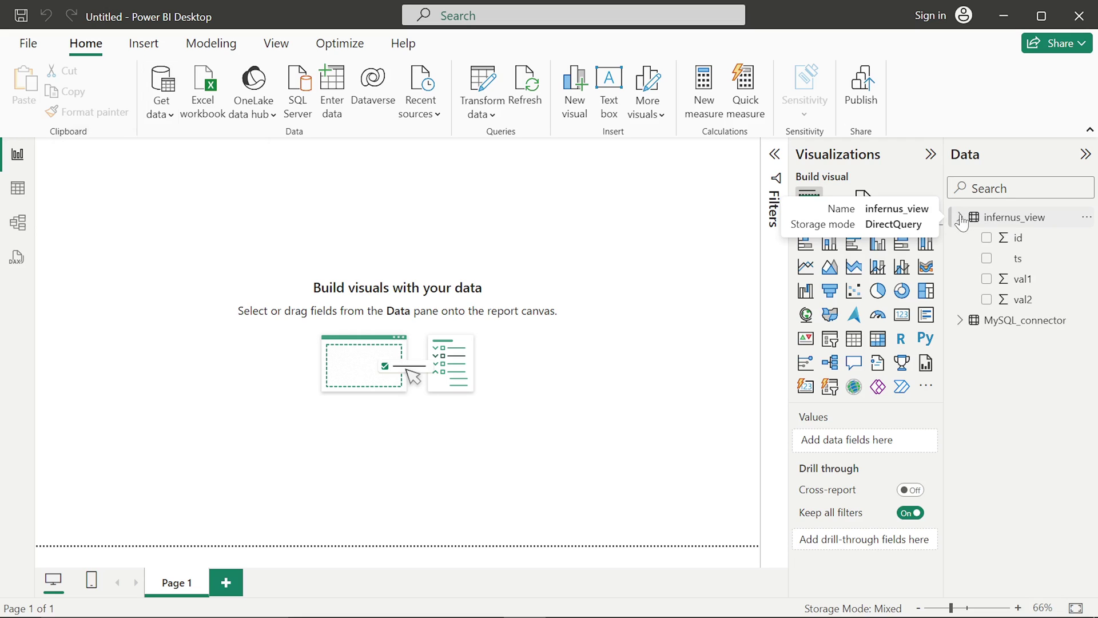
{"action": "left_click", "coordinate": [1014, 220]}
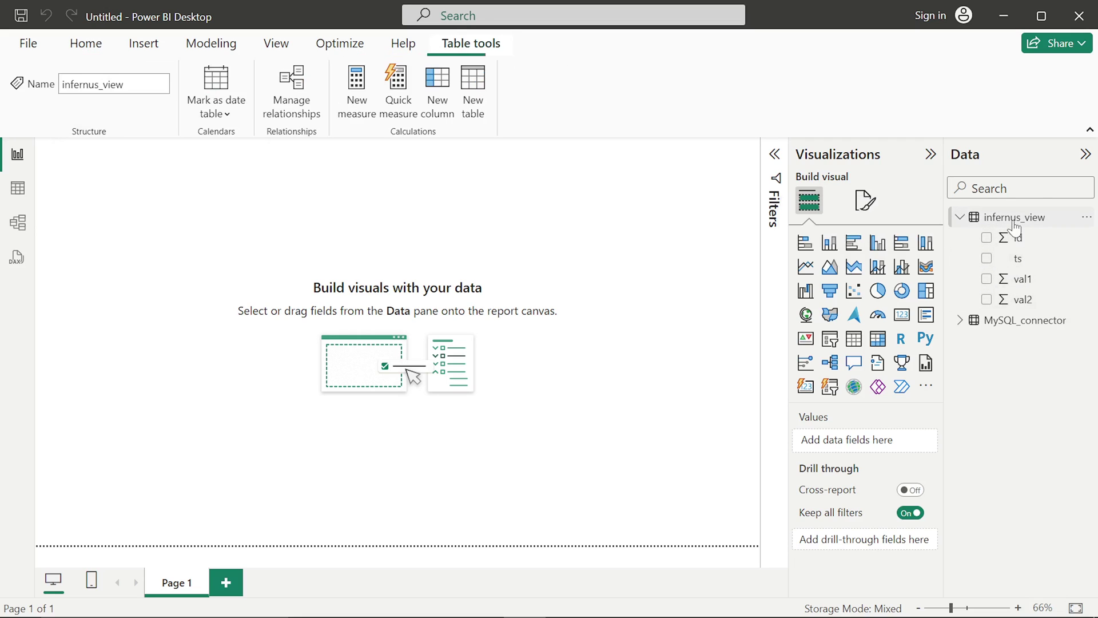
{"action": "right_click", "coordinate": [1014, 222]}
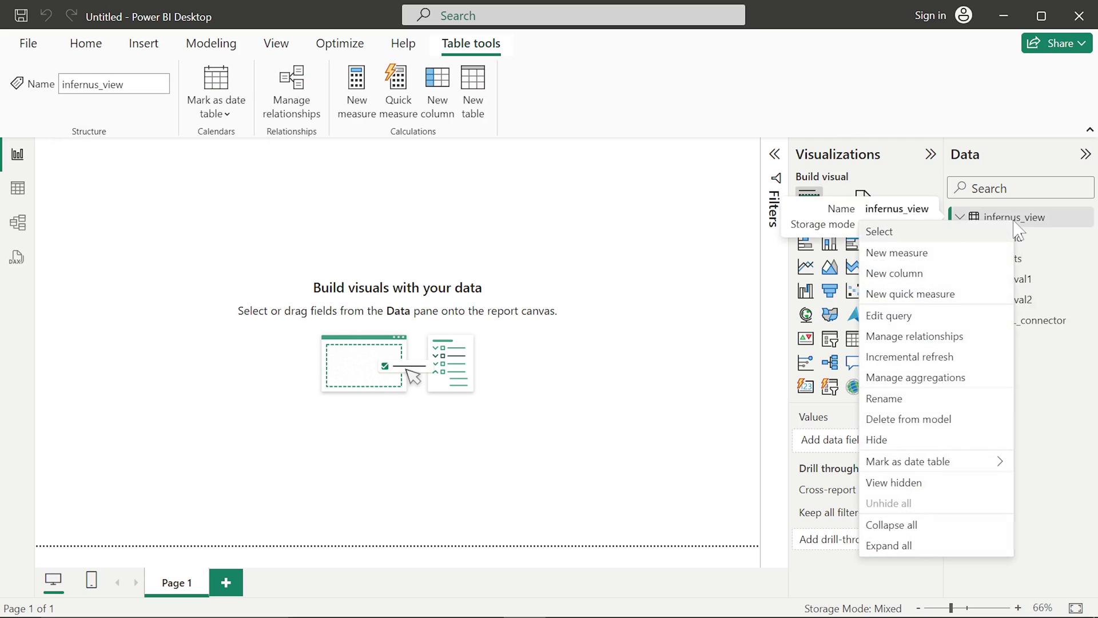
{"action": "left_click", "coordinate": [922, 399]}
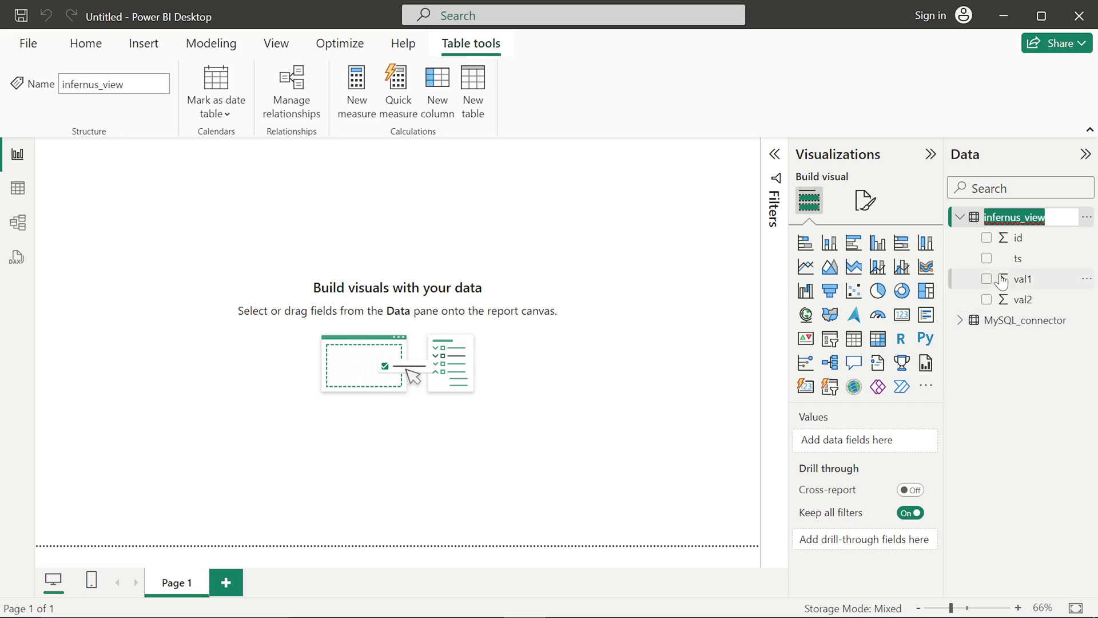
{"action": "type", "text": "MariaDB_driver"}
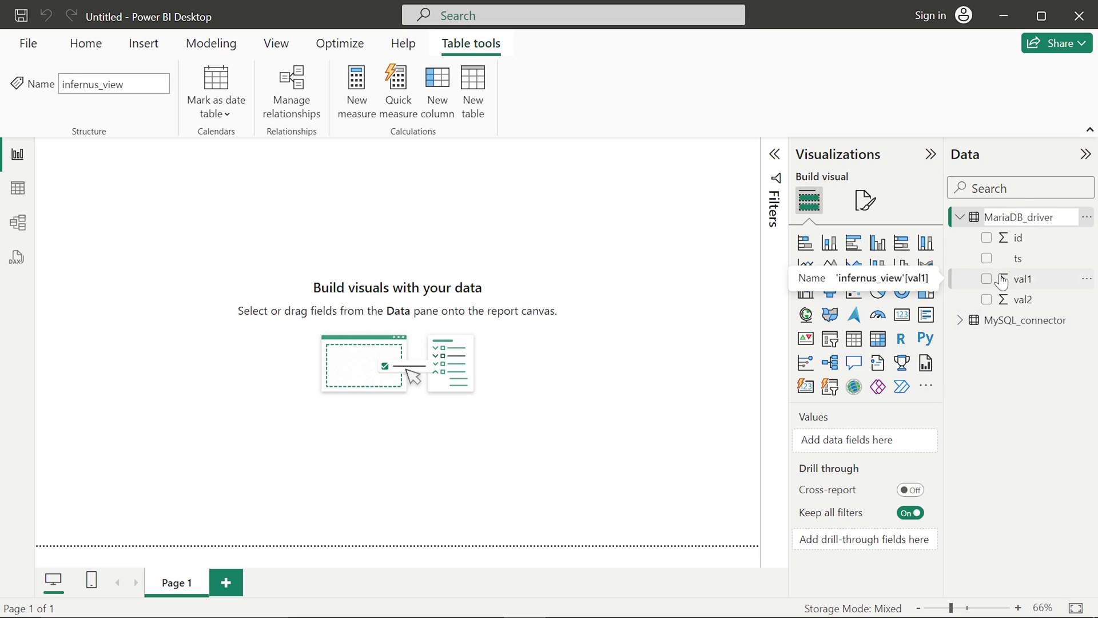
{"action": "key", "text": "Return"}
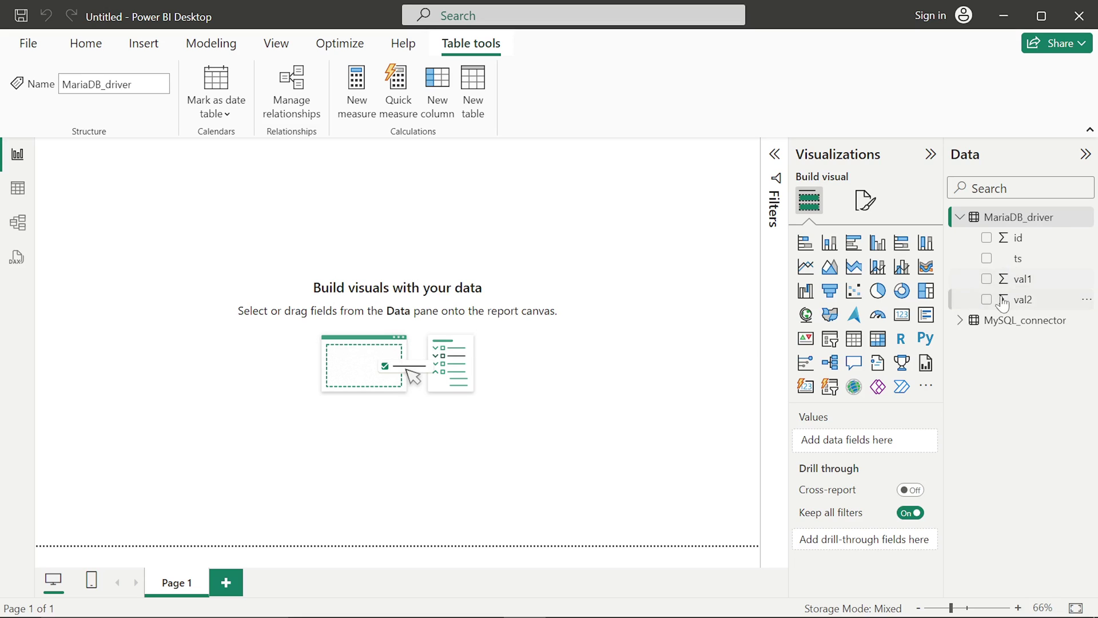
Add a line chart of val1 by ts from MySQL_connector, using plain ts instead of the date hierarchy, and widen the chart.
{"action": "left_click", "coordinate": [467, 330]}
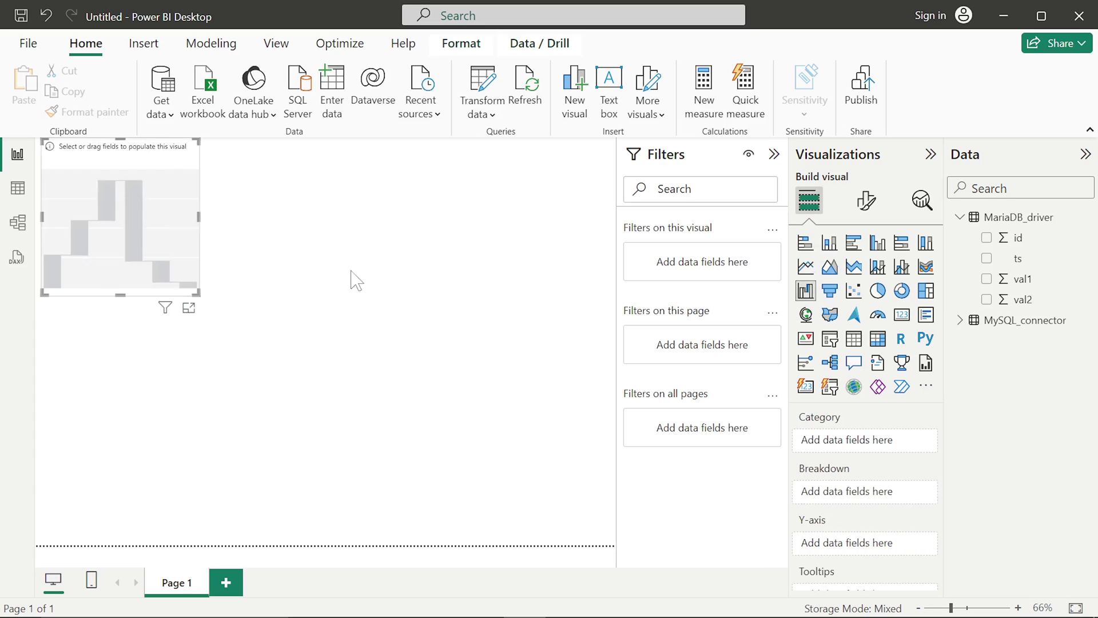
{"action": "left_click", "coordinate": [805, 267]}
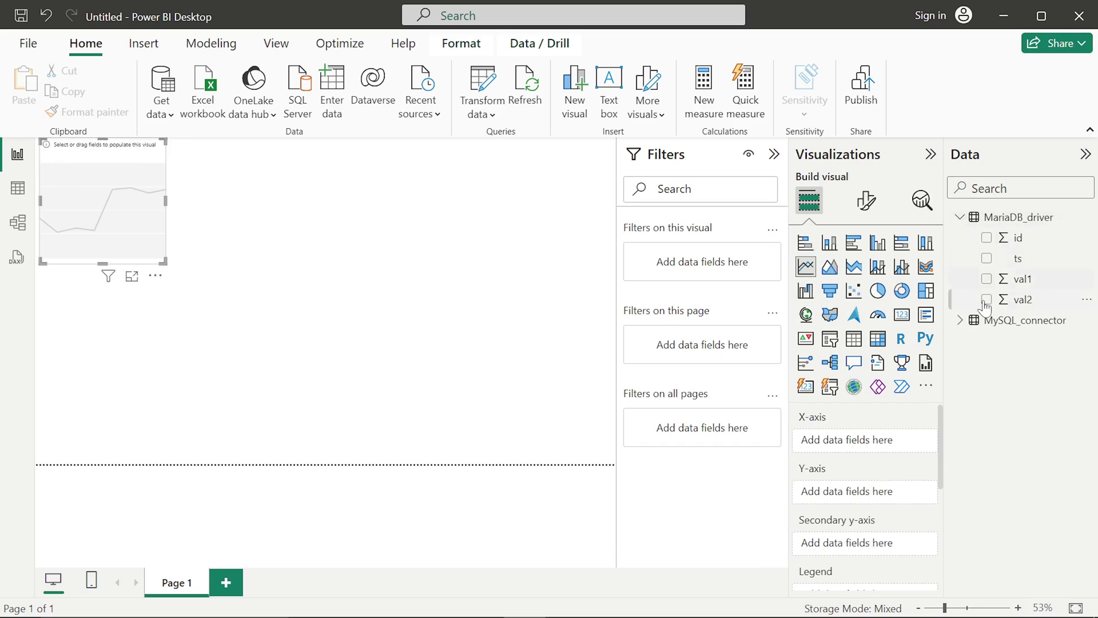
{"action": "left_click", "coordinate": [959, 319]}
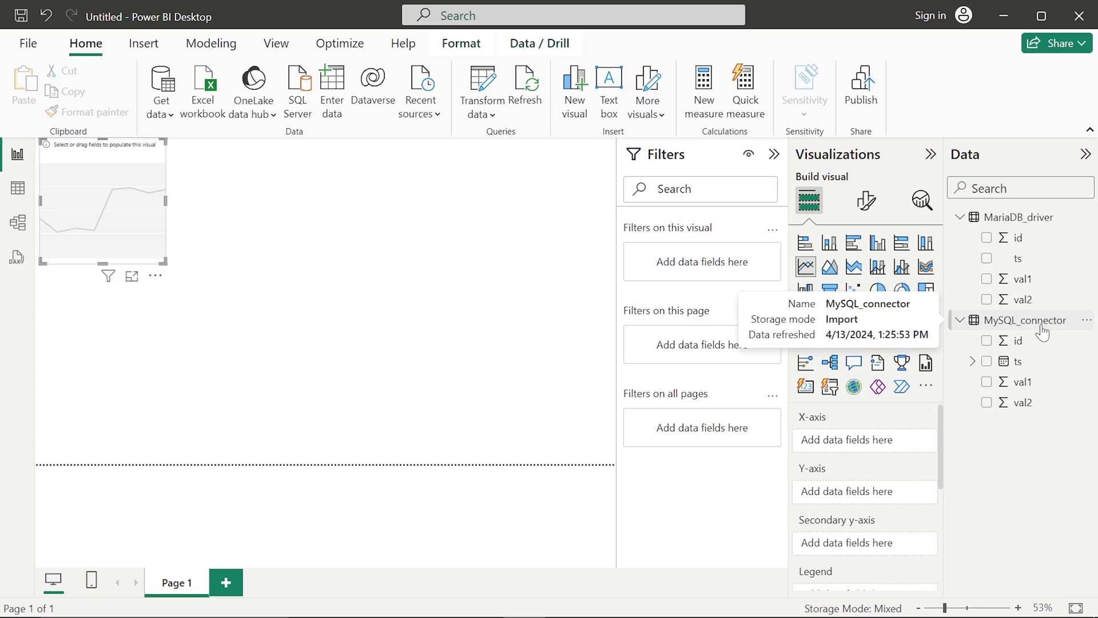
{"action": "left_click", "coordinate": [987, 361]}
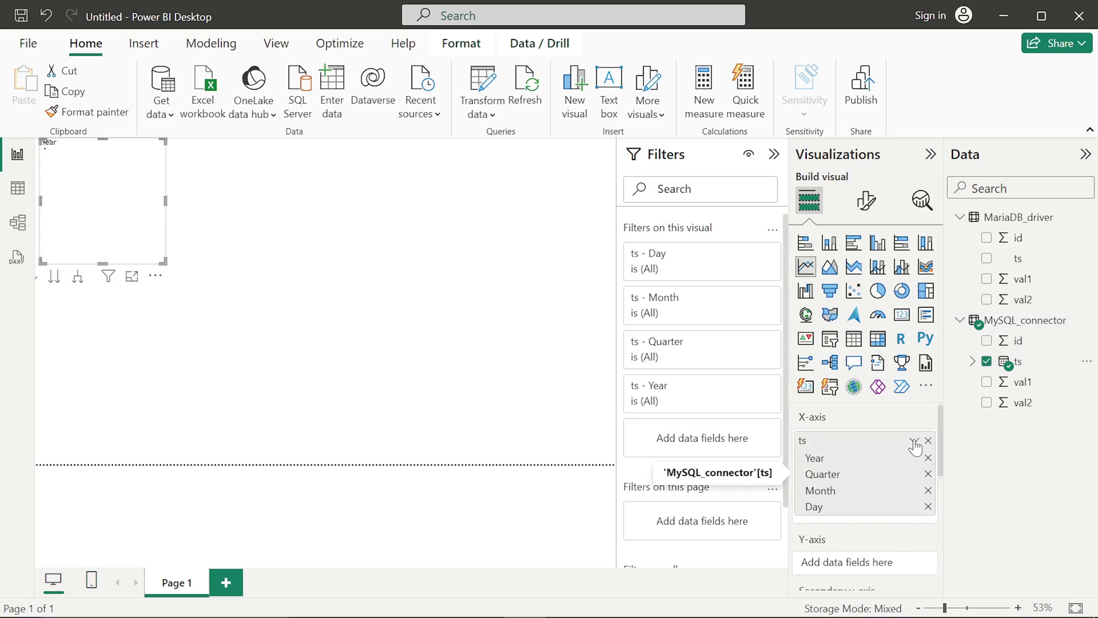
{"action": "left_click", "coordinate": [914, 442]}
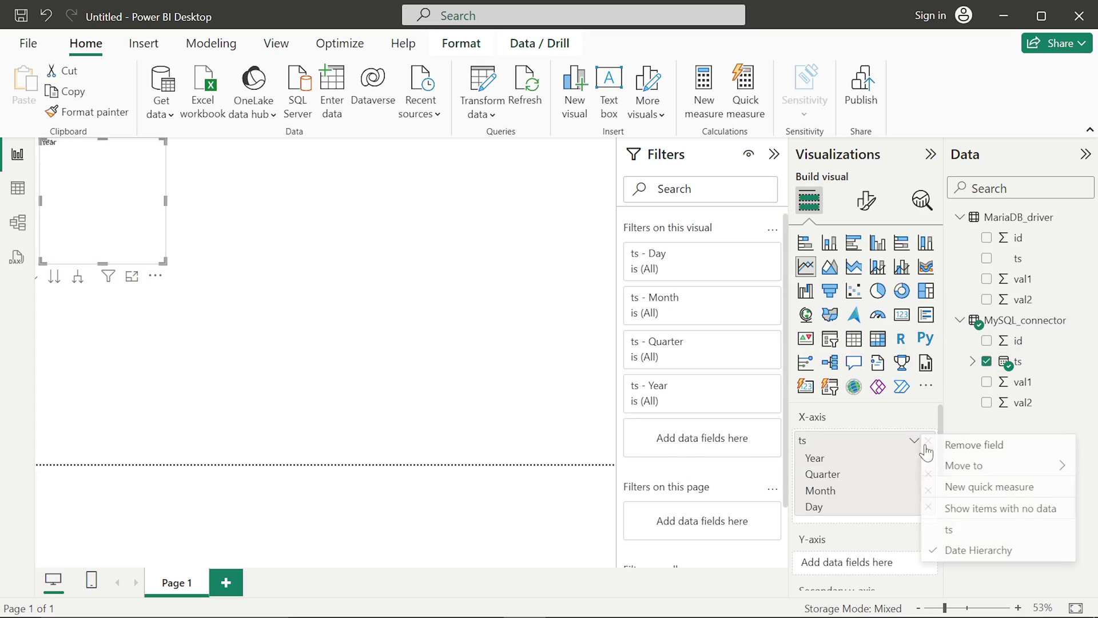
{"action": "left_click", "coordinate": [971, 531]}
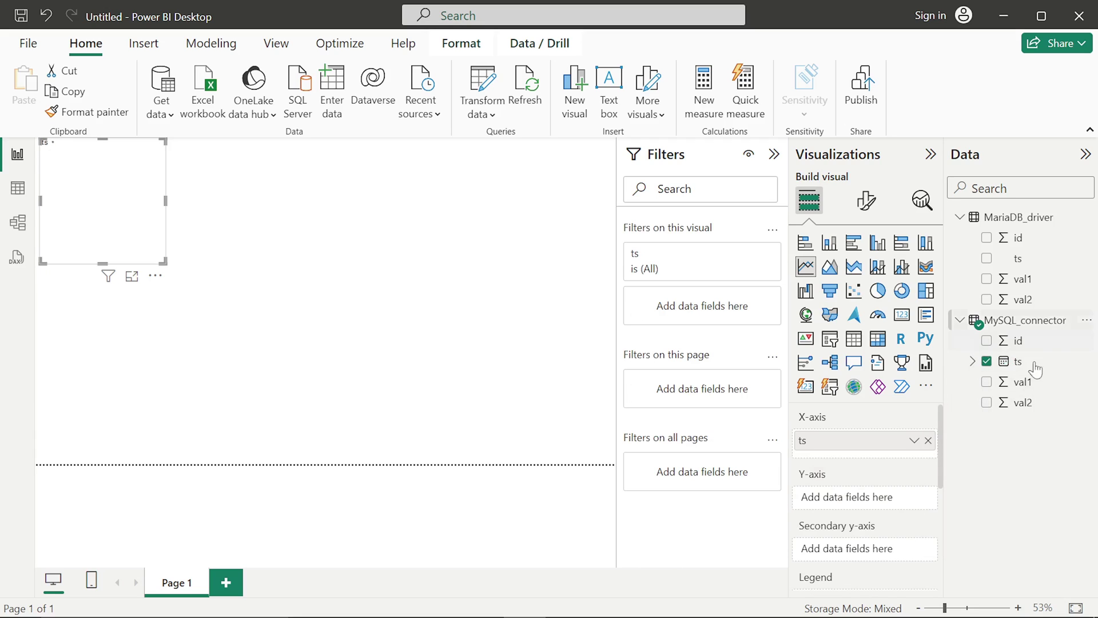
{"action": "left_click", "coordinate": [986, 382]}
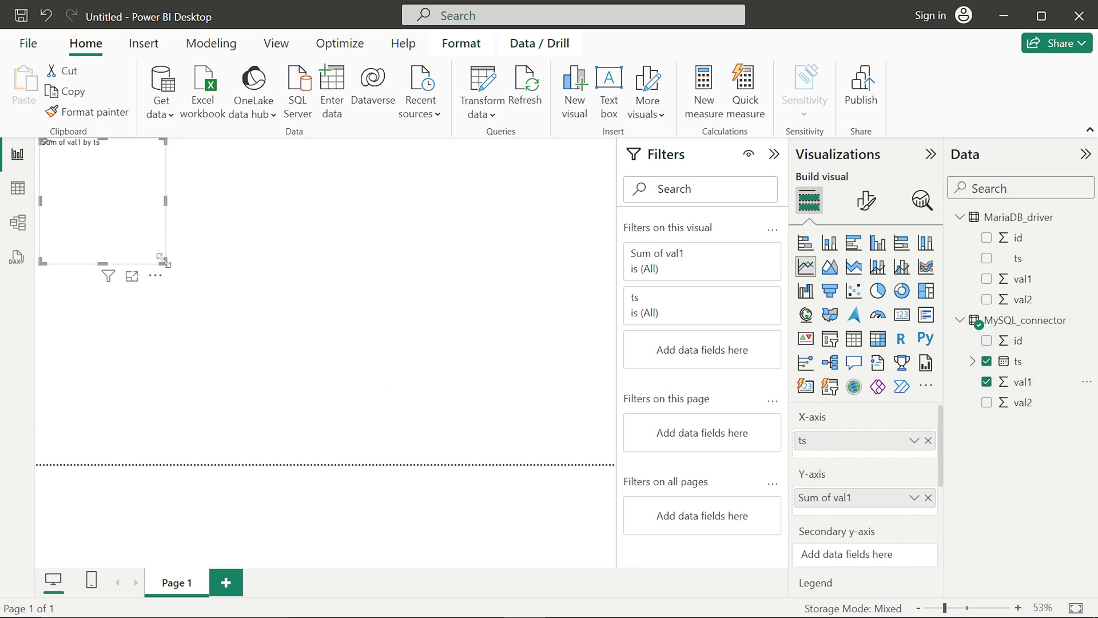
{"action": "left_click_drag", "start_coordinate": [163, 261], "coordinate": [468, 265]}
Set the line chart's title to "Imported data from MySQL connector" and move the chart slightly inward from the page corner.
{"action": "left_click", "coordinate": [864, 199]}
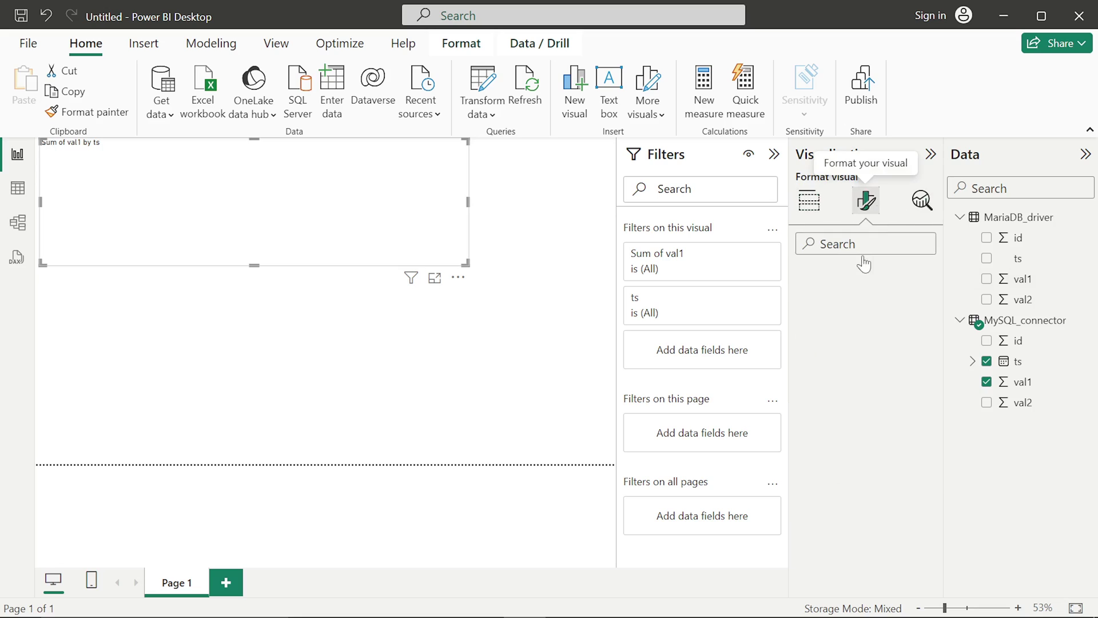
{"action": "left_click", "coordinate": [865, 277]}
{"action": "left_click", "coordinate": [826, 358]}
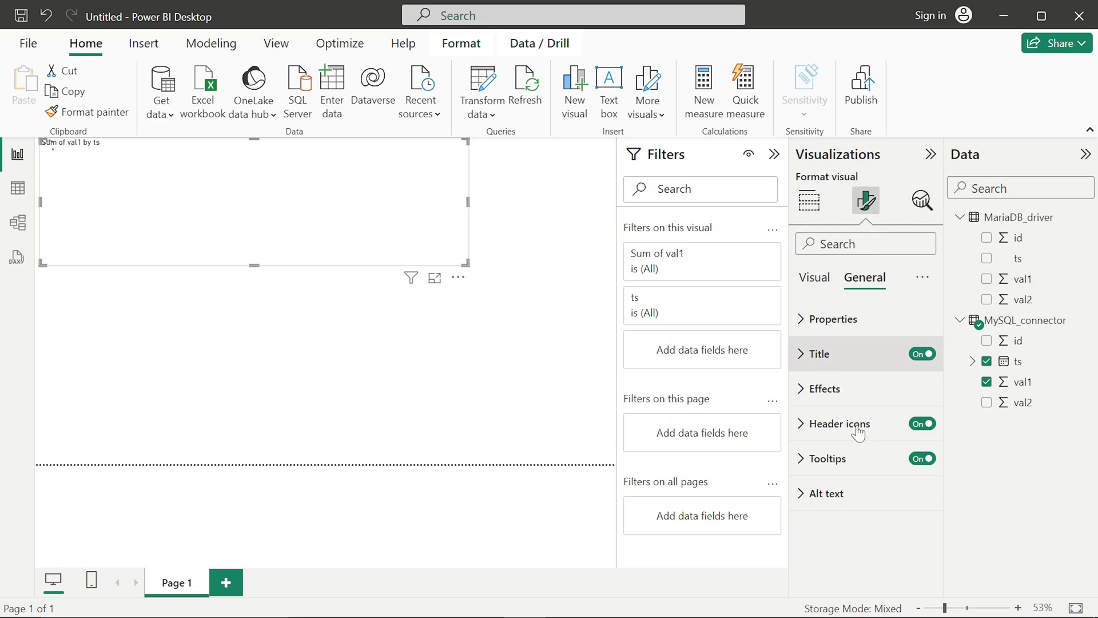
{"action": "left_click", "coordinate": [823, 440]}
{"action": "key", "text": "ctrl+a"}
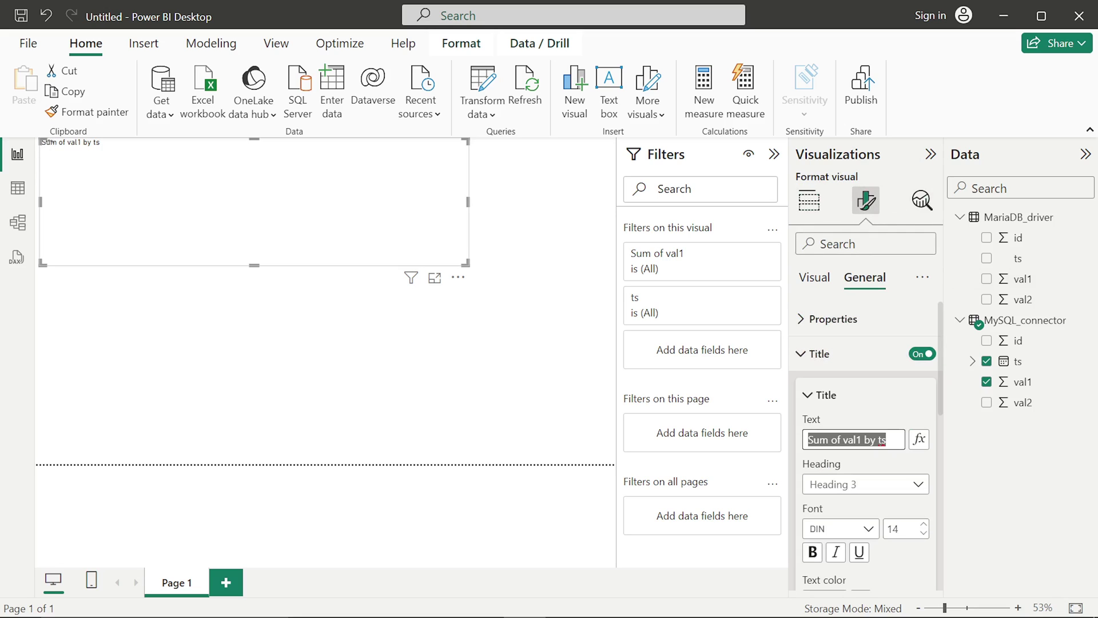
{"action": "type", "text": "Import"}
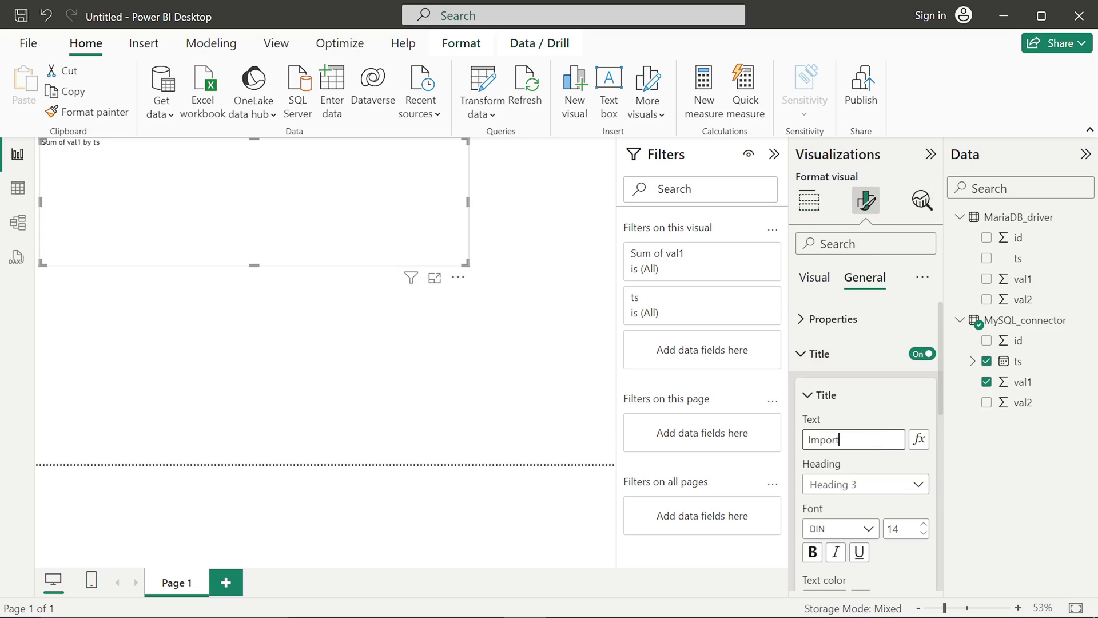
{"action": "type", "text": "ed data from"}
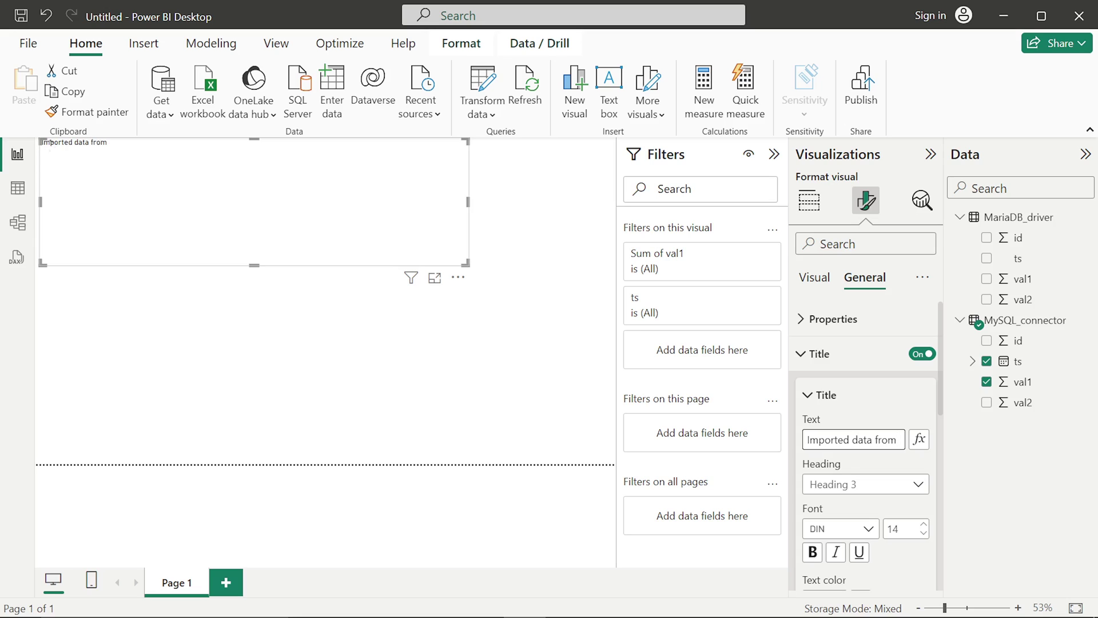
{"action": "type", "text": " MySQL co"}
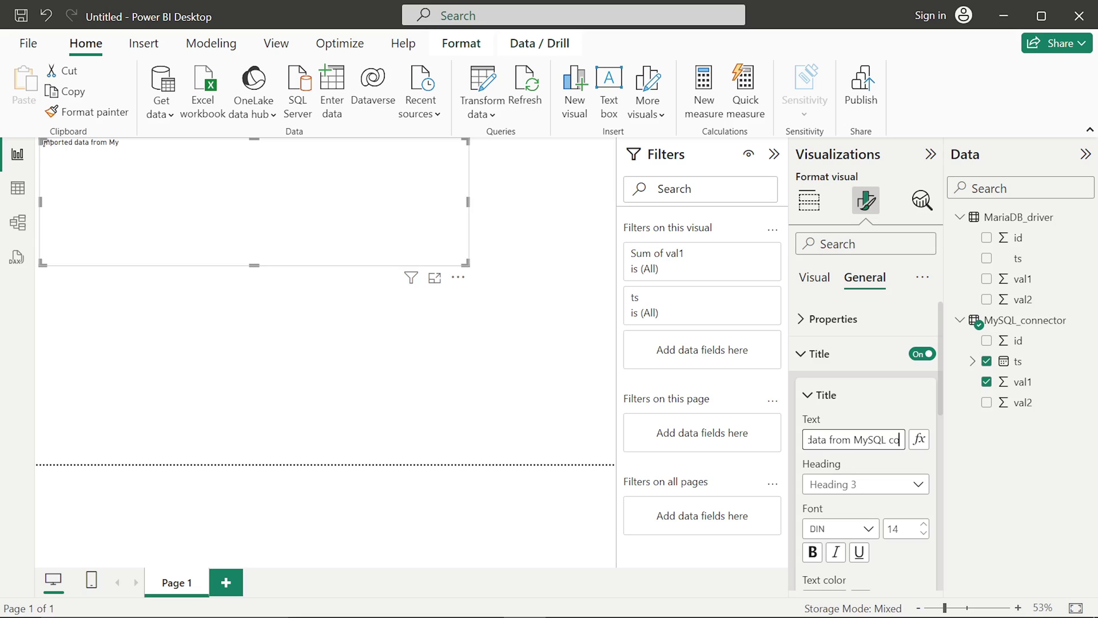
{"action": "type", "text": "nnector"}
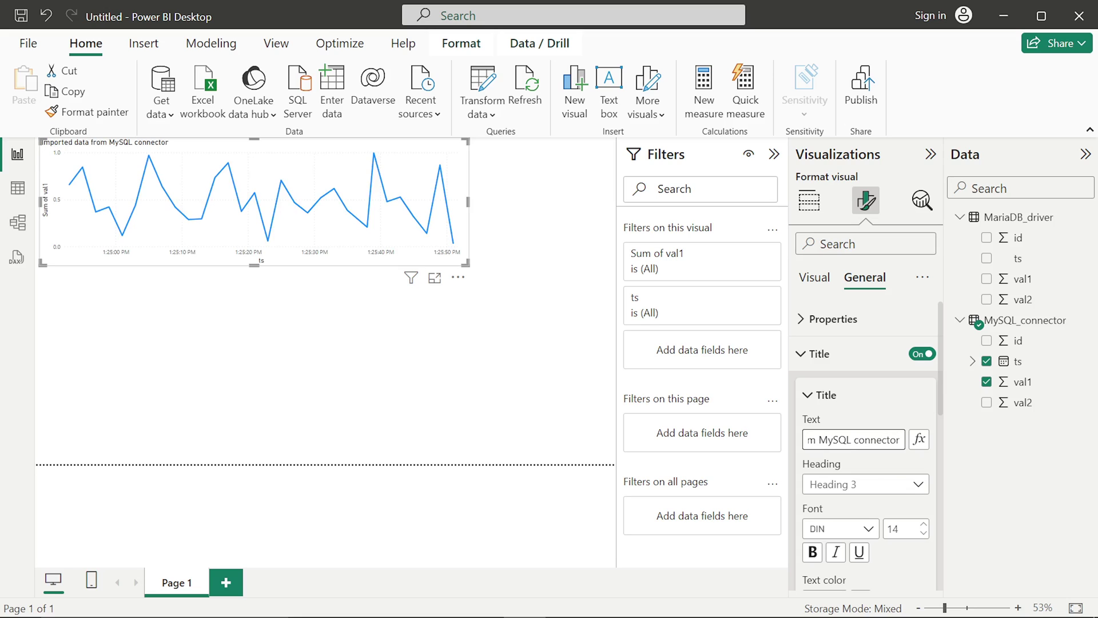
{"action": "left_click_drag", "start_coordinate": [303, 172], "coordinate": [344, 191]}
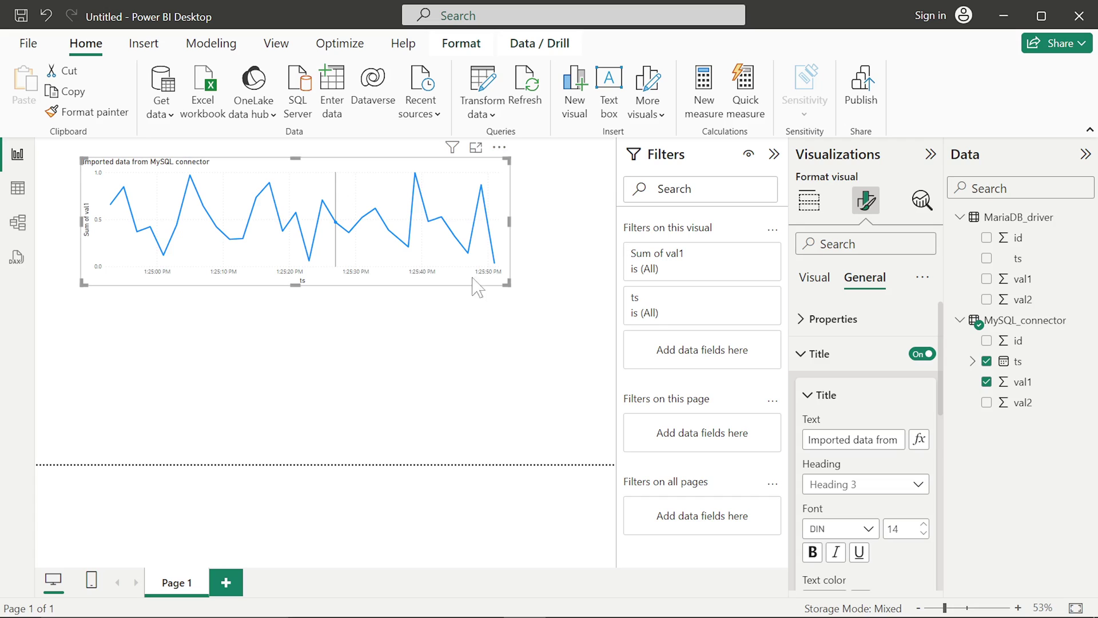
Place a second line chart below the first, plotting val1 by ts from MariaDB_driver, with a small gap between the charts.
{"action": "left_click", "coordinate": [537, 426]}
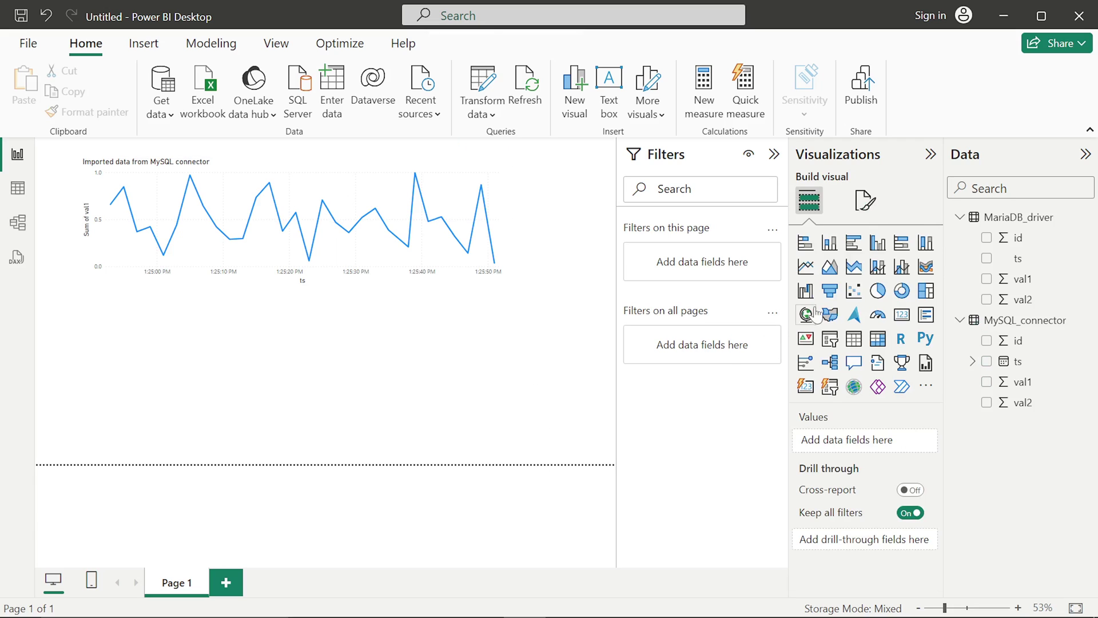
{"action": "left_click_drag", "start_coordinate": [808, 268], "coordinate": [349, 378]}
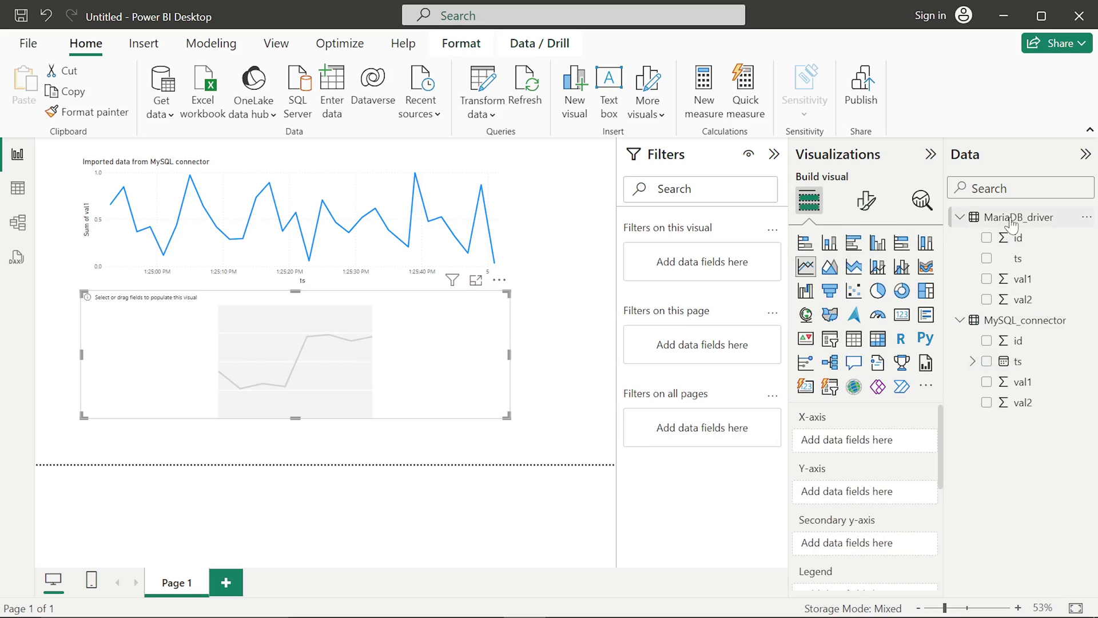
{"action": "mouse_move", "coordinate": [1011, 224]}
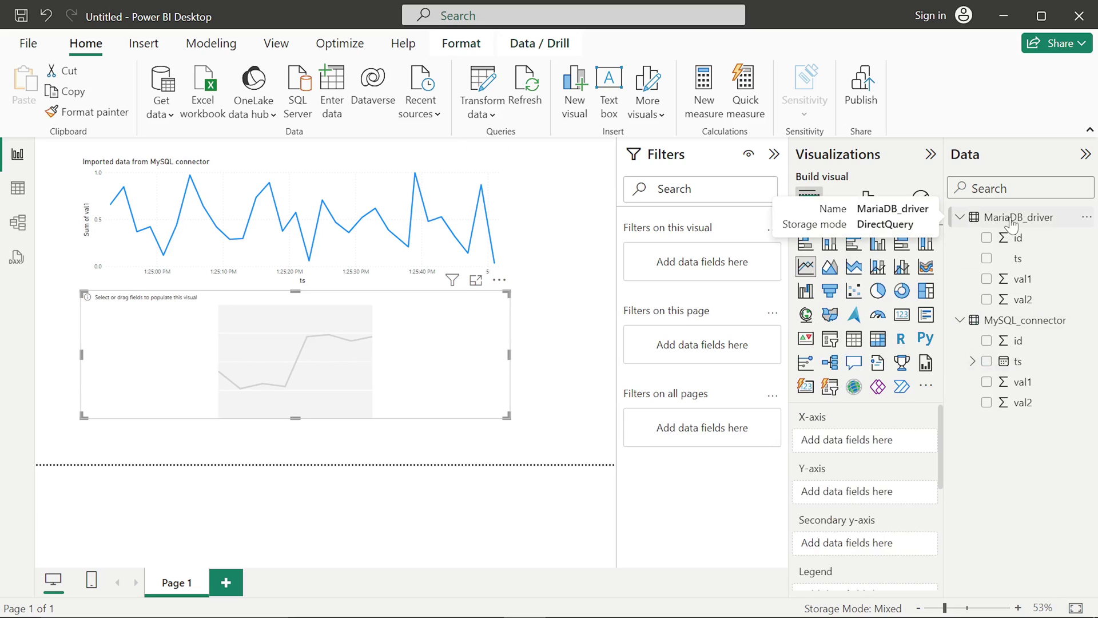
{"action": "left_click", "coordinate": [988, 260]}
{"action": "left_click", "coordinate": [987, 280]}
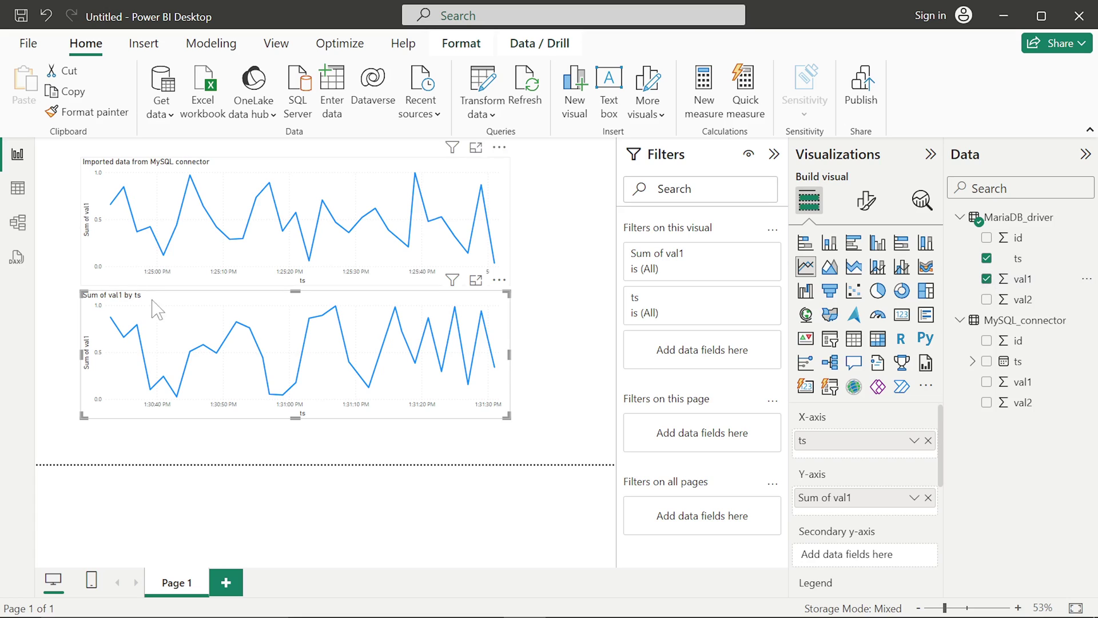
{"action": "left_click_drag", "start_coordinate": [159, 310], "coordinate": [159, 320]}
Set the lower line chart's title to "Direct query/ real time data from Maria DB driver".
{"action": "left_click", "coordinate": [865, 200]}
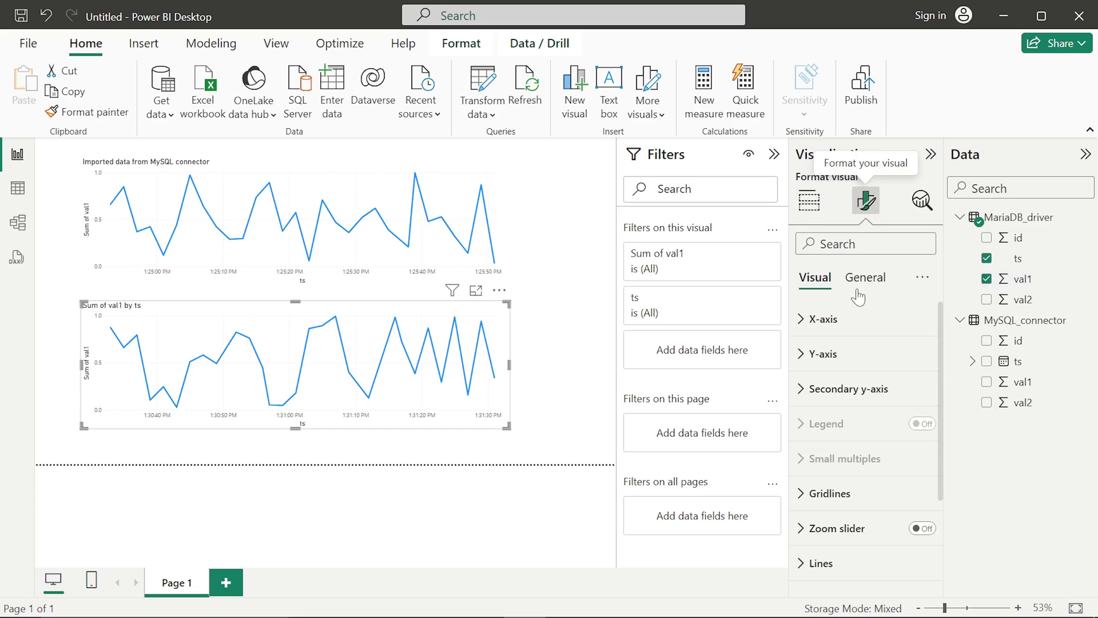
{"action": "left_click", "coordinate": [865, 277]}
{"action": "left_click", "coordinate": [819, 353]}
{"action": "scroll", "coordinate": [832, 360], "scroll_direction": "down", "scroll_amount": 1}
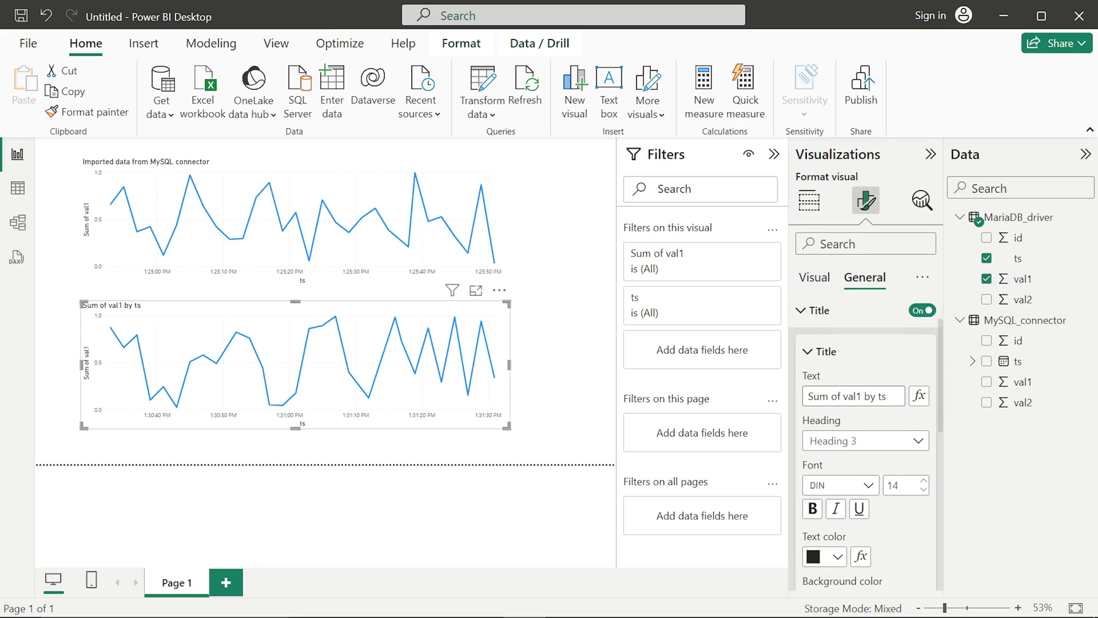
{"action": "triple_click", "coordinate": [854, 396]}
{"action": "type", "text": "Direct query/ rea"}
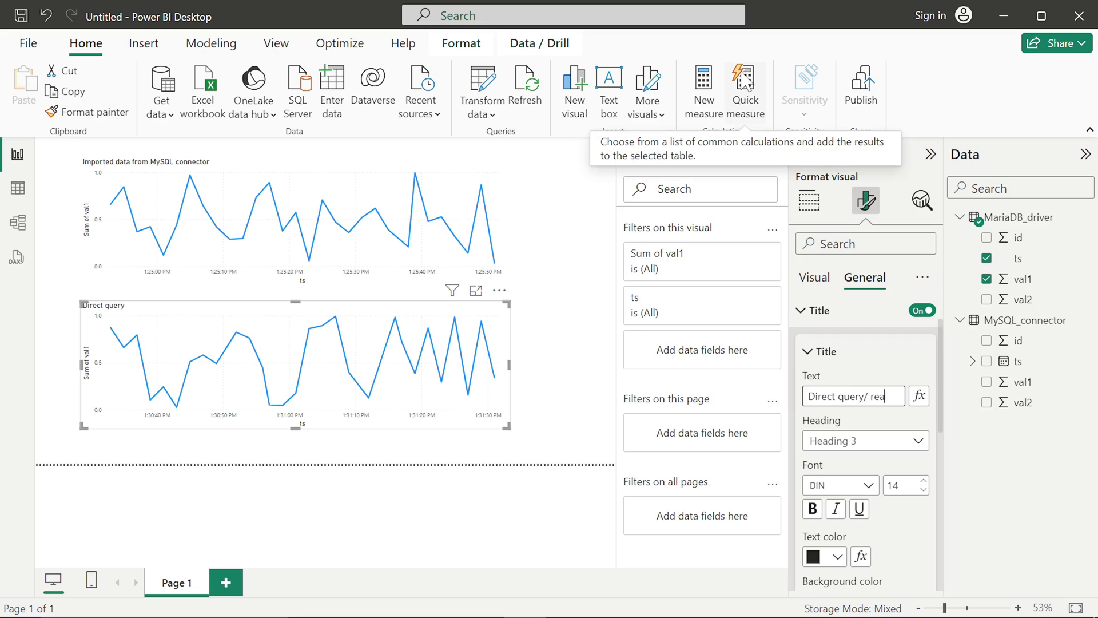
{"action": "type", "text": "l time daat from"}
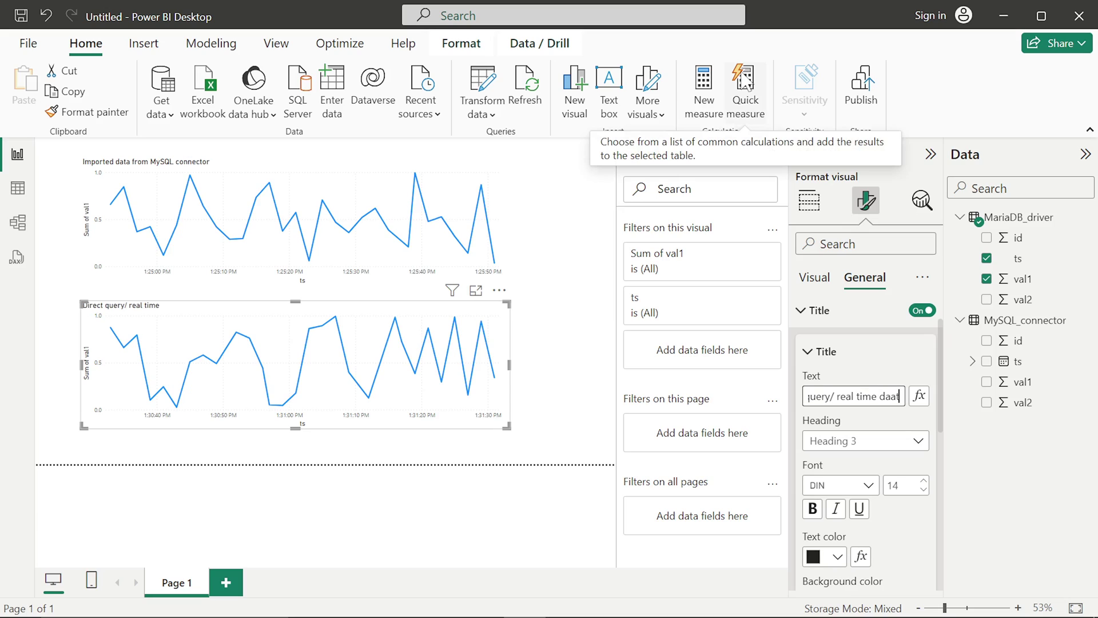
{"action": "key", "text": "BackSpace"}
{"action": "key", "text": "BackSpace"}
{"action": "key", "text": "BackSpace"}
{"action": "key", "text": "BackSpace"}
{"action": "key", "text": "BackSpace"}
{"action": "key", "text": "BackSpace"}
{"action": "key", "text": "BackSpace"}
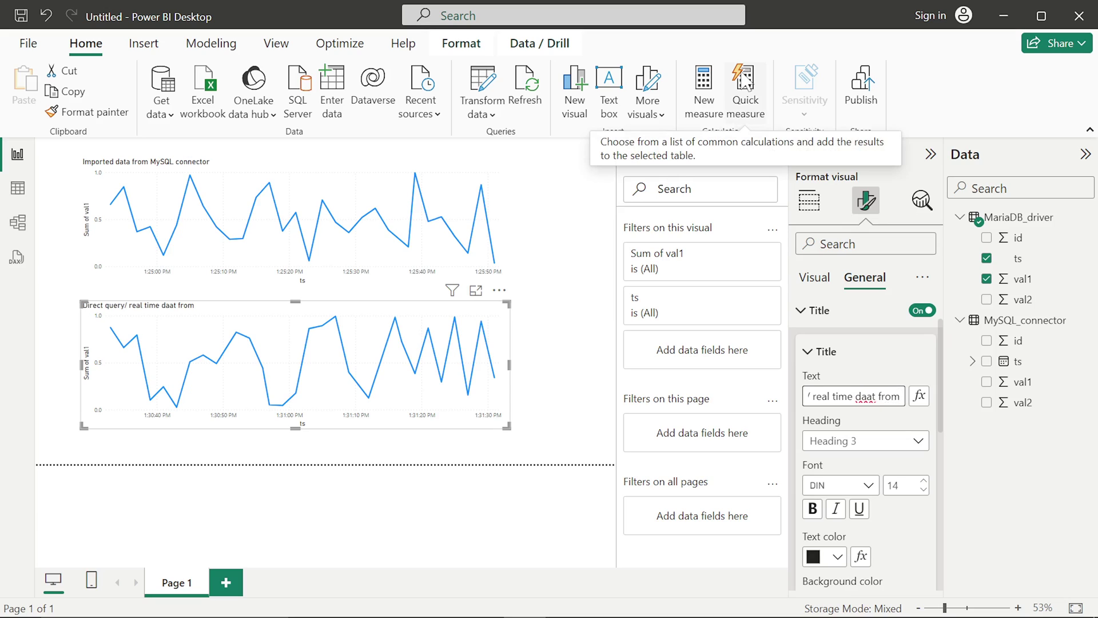
{"action": "type", "text": "ta"}
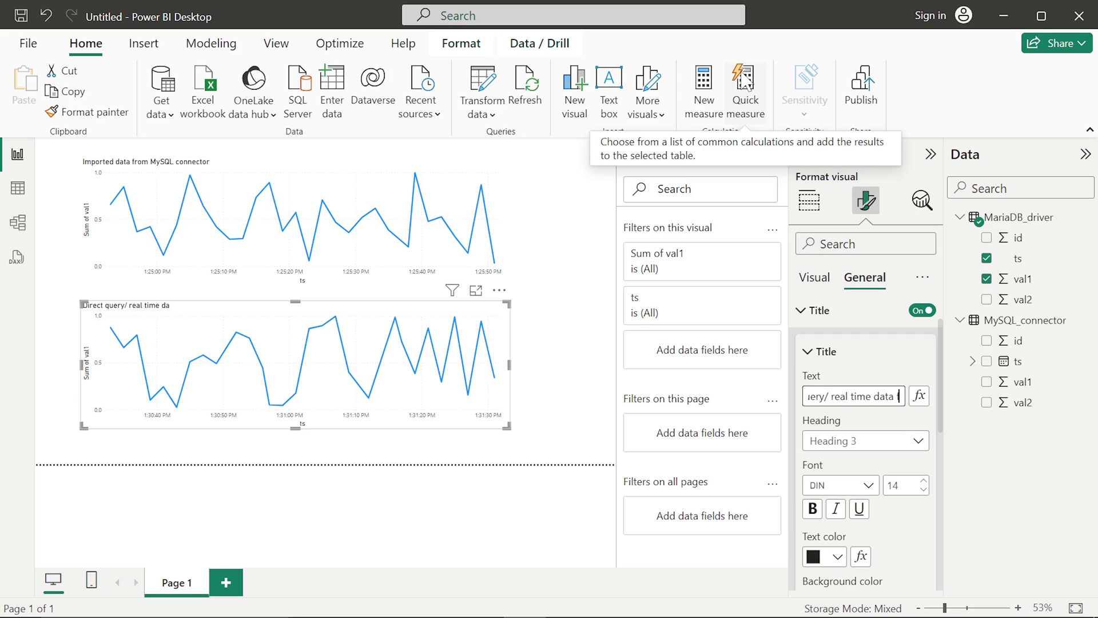
{"action": "type", "text": " from"}
{"action": "type", "text": " Maria DB d"}
{"action": "type", "text": "river"}
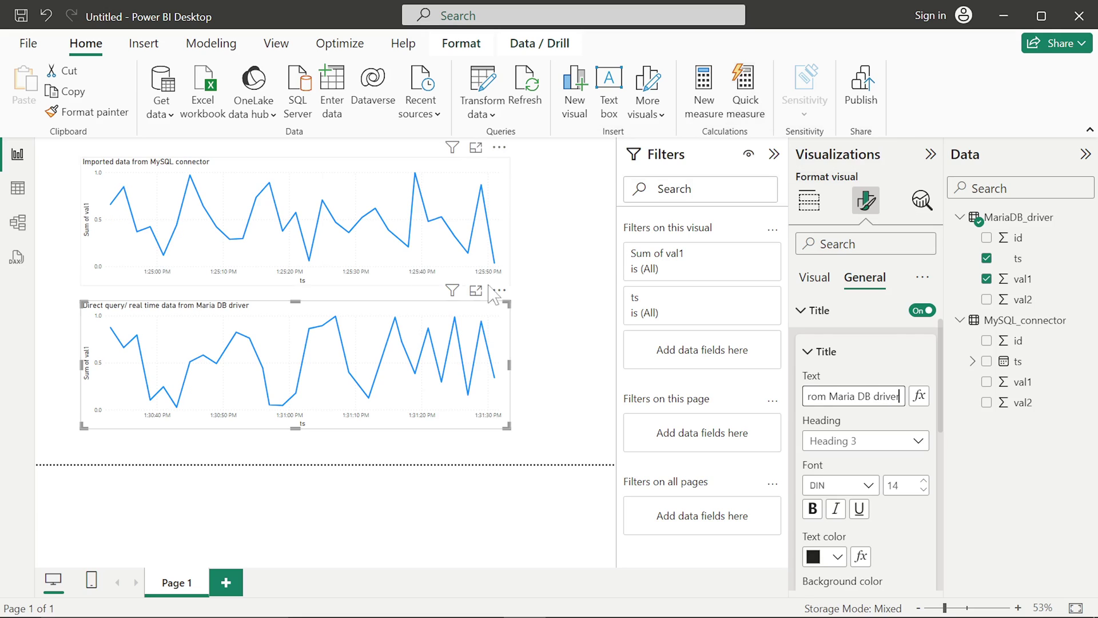
Deselect the charts and turn on page refresh in the report page's formatting, keeping the Auto page refresh type.
{"action": "left_click", "coordinate": [586, 373]}
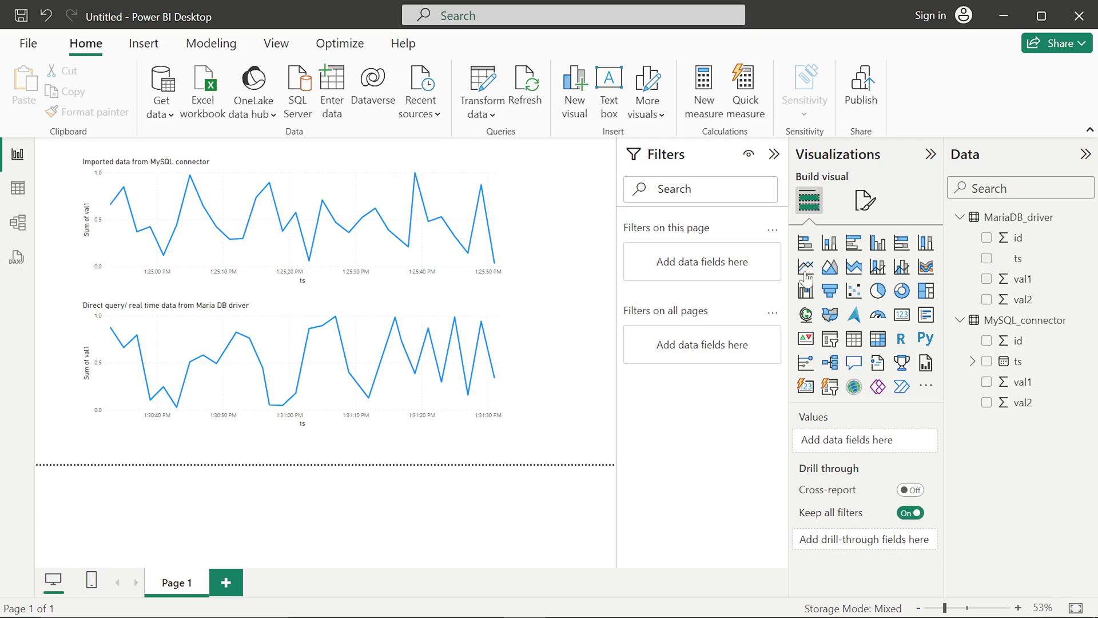
{"action": "left_click", "coordinate": [865, 200]}
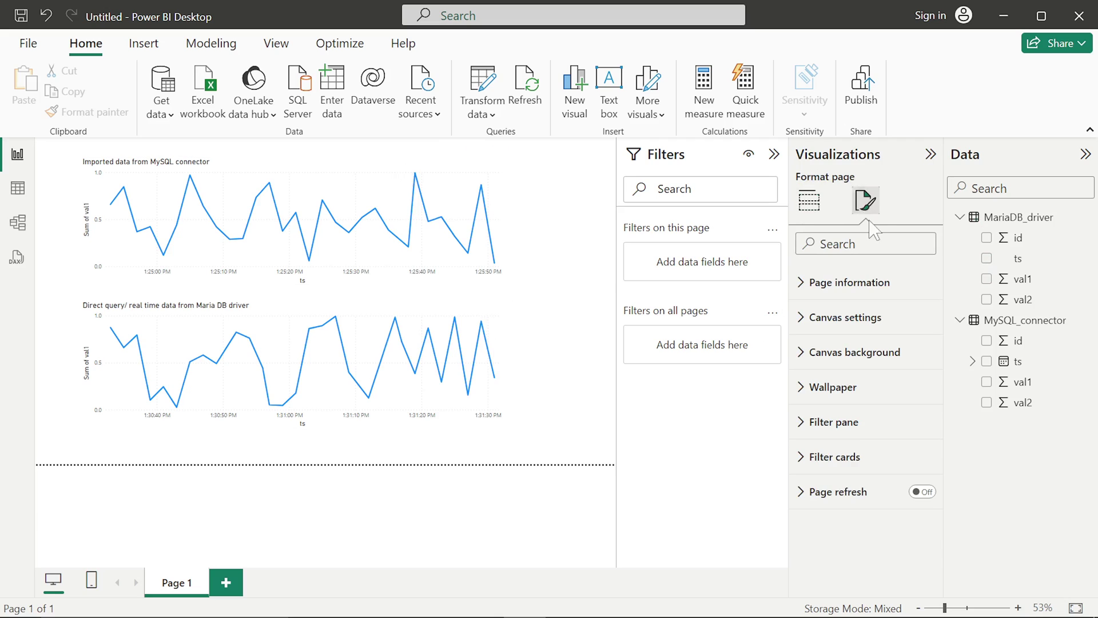
{"action": "left_click", "coordinate": [811, 491]}
{"action": "scroll", "coordinate": [861, 434], "scroll_direction": "down", "scroll_amount": 1}
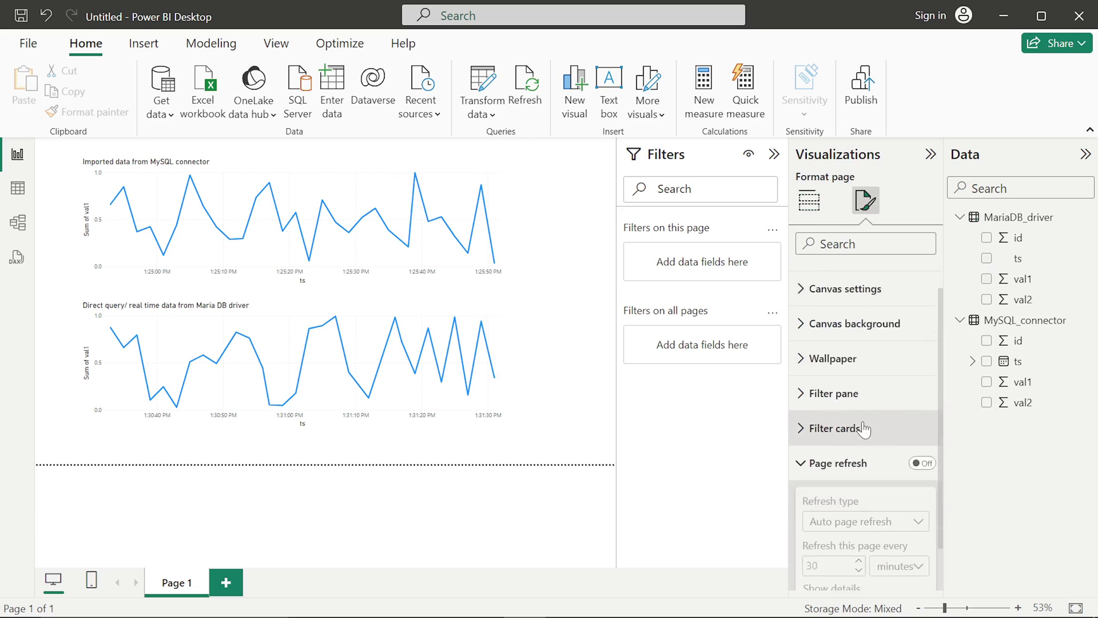
{"action": "scroll", "coordinate": [863, 429], "scroll_direction": "down", "scroll_amount": 1}
{"action": "left_click", "coordinate": [922, 412]}
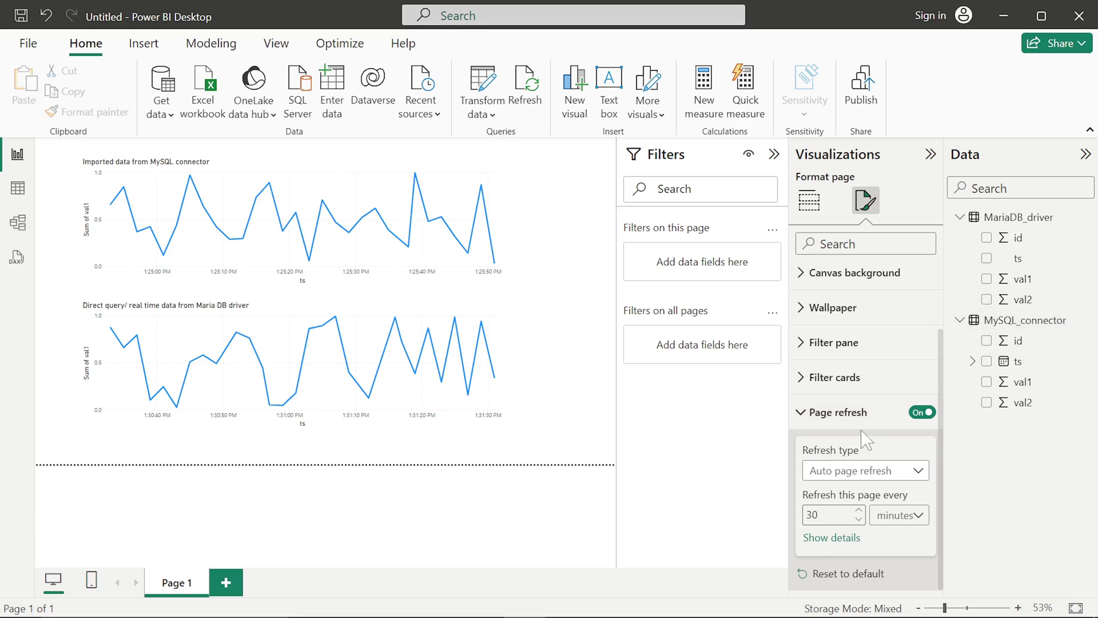
Set the page to refresh every 1 second and return to the visual building options.
{"action": "left_click_drag", "start_coordinate": [837, 514], "coordinate": [792, 521]}
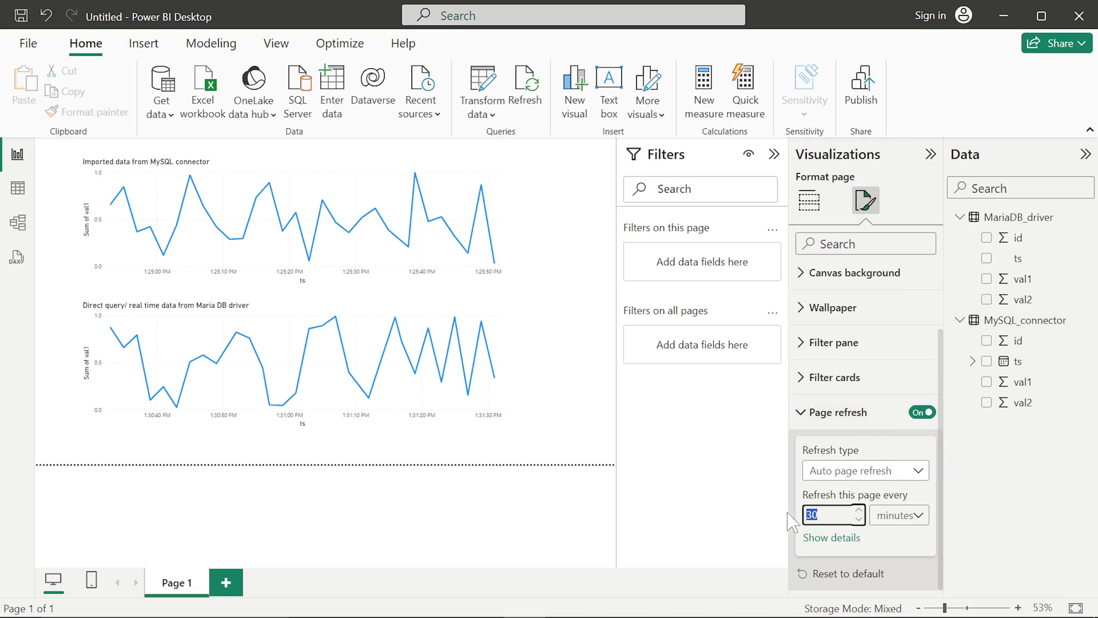
{"action": "type", "text": "1"}
{"action": "left_click", "coordinate": [917, 517]}
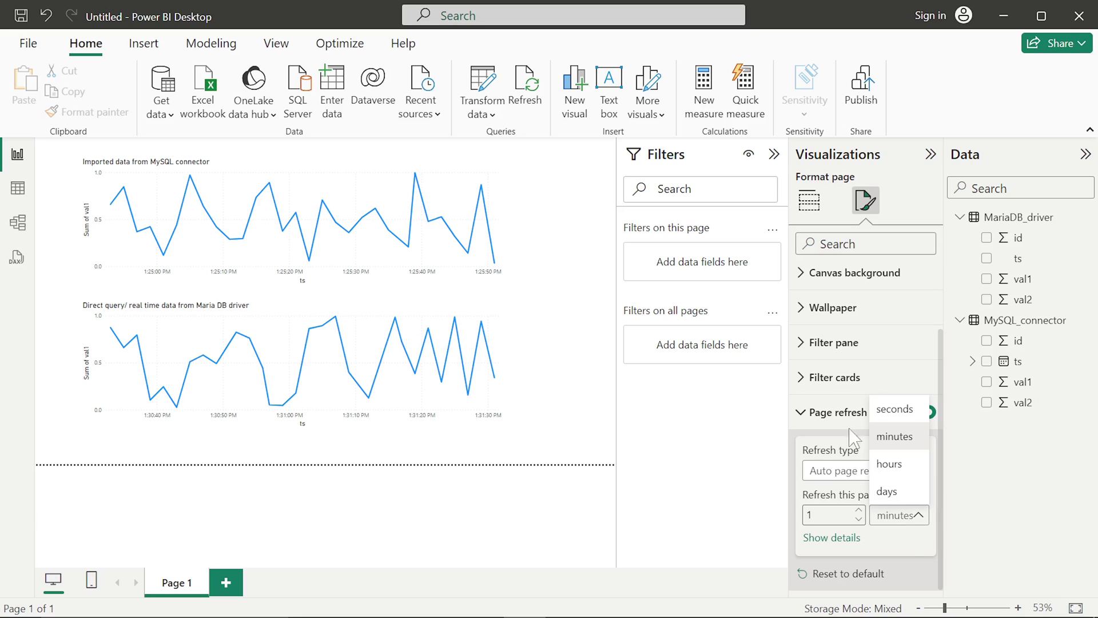
{"action": "left_click", "coordinate": [906, 418]}
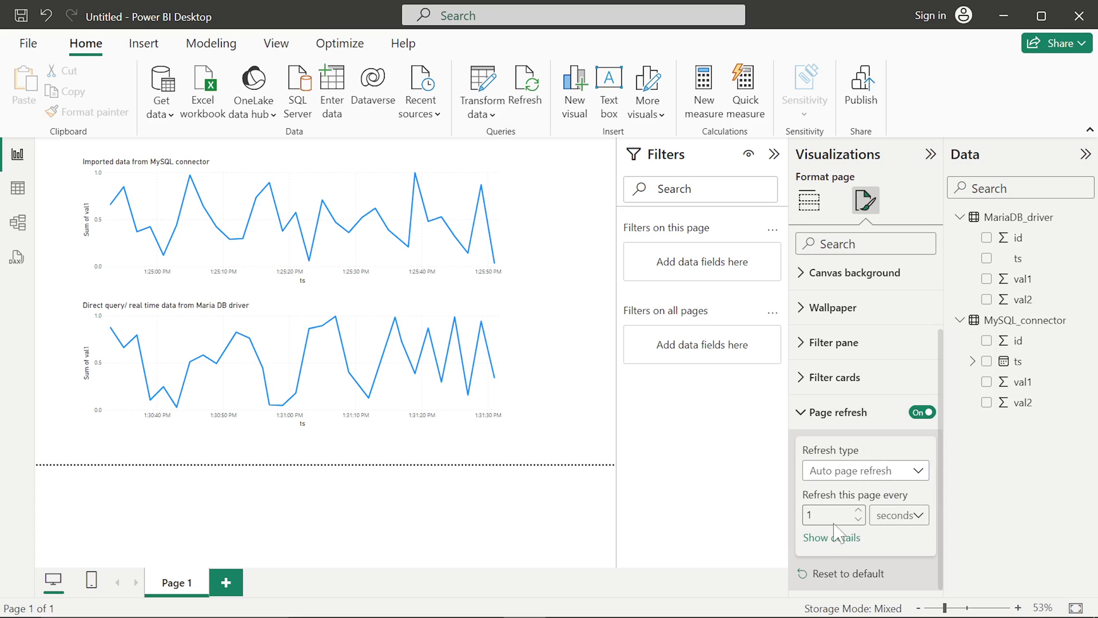
{"action": "left_click", "coordinate": [808, 200]}
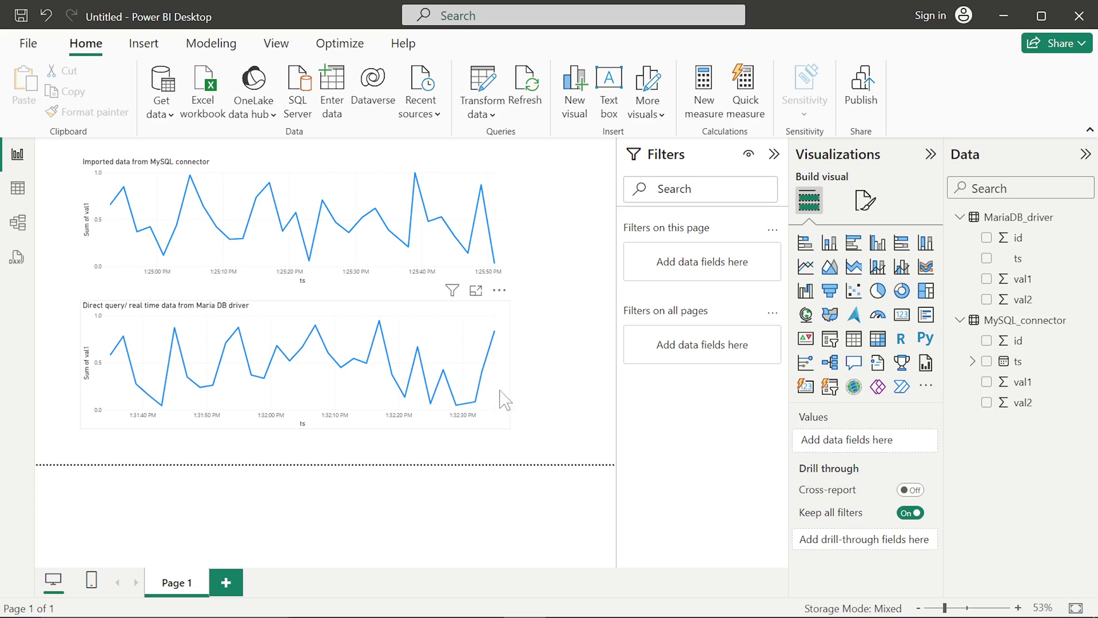
Turn on data labels for both the direct query chart and the imported data chart.
{"action": "left_click", "coordinate": [416, 315]}
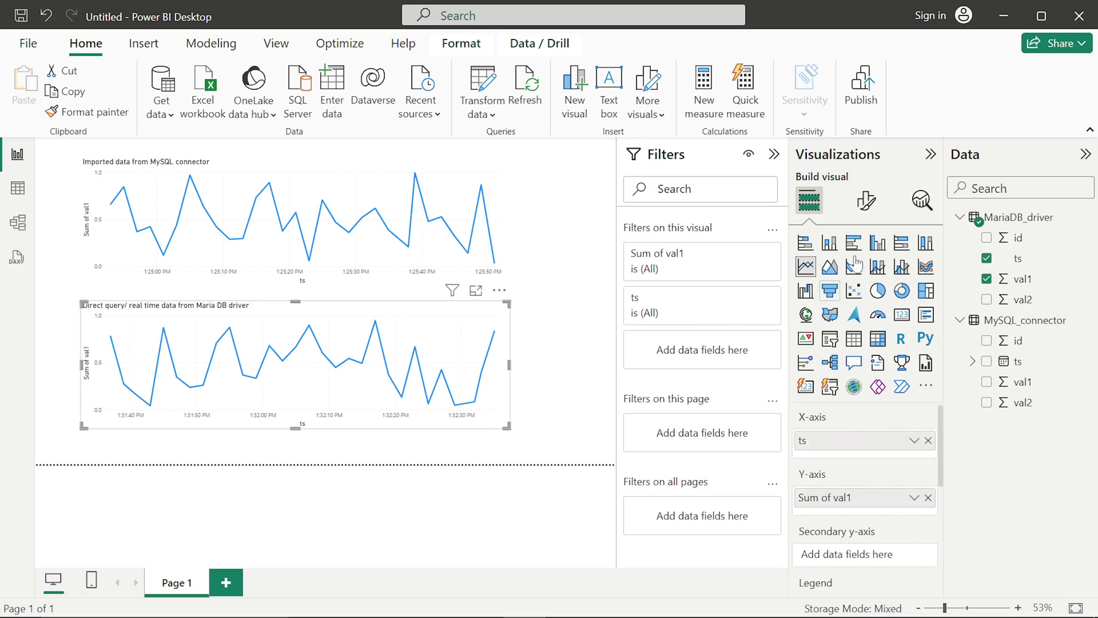
{"action": "left_click", "coordinate": [866, 201]}
{"action": "scroll", "coordinate": [860, 572], "scroll_direction": "down", "scroll_amount": 3}
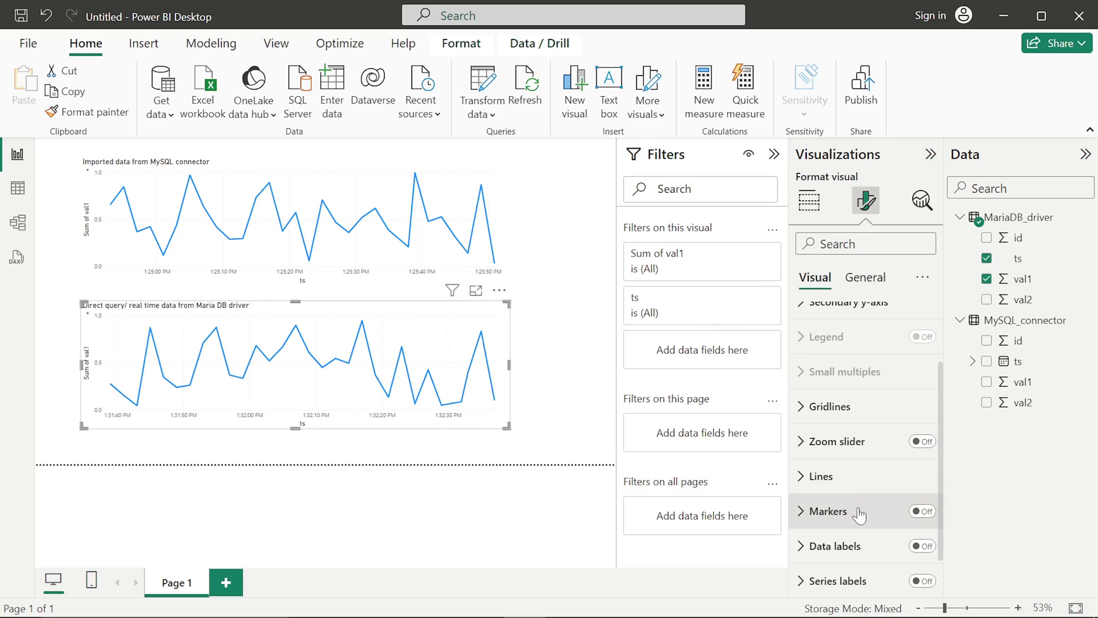
{"action": "left_click", "coordinate": [922, 503]}
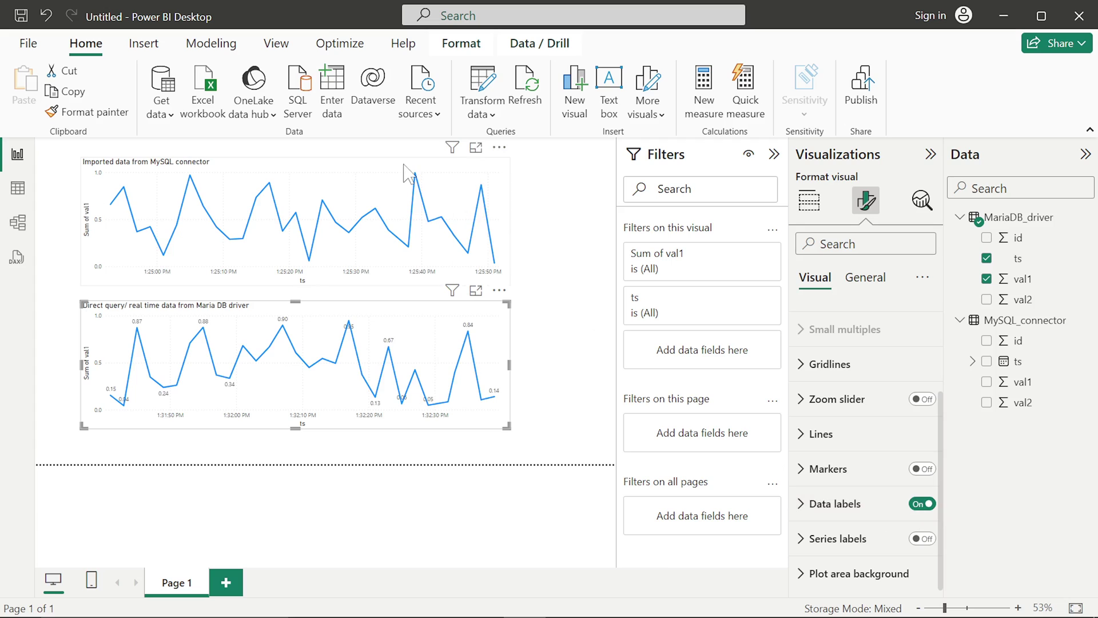
{"action": "left_click", "coordinate": [486, 240]}
{"action": "left_click", "coordinate": [922, 504]}
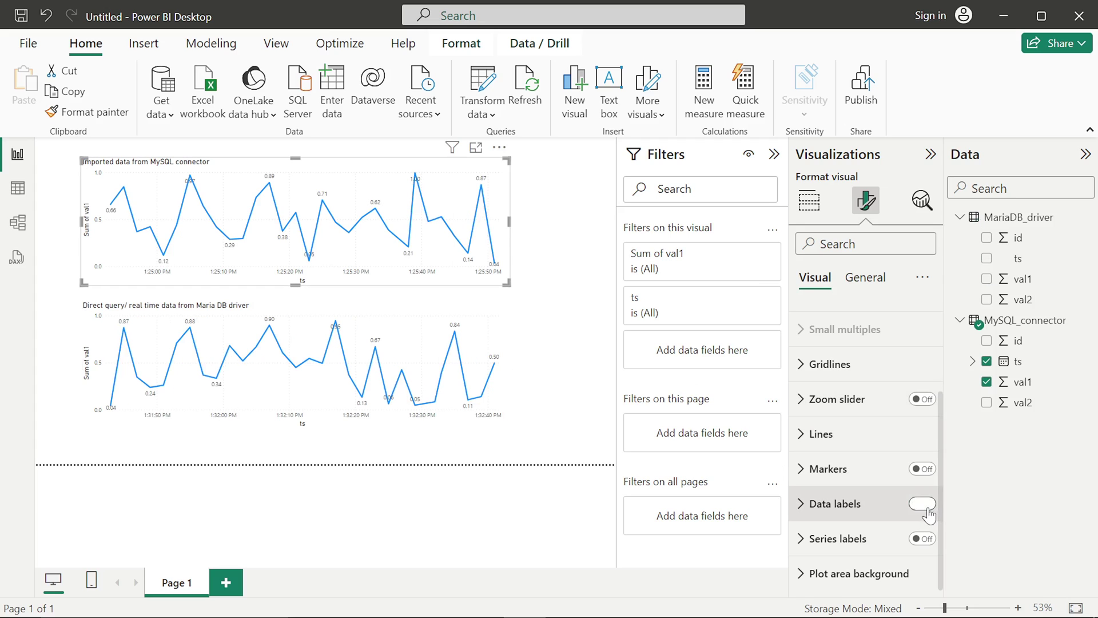
Collapse the Filters, Visualizations and Data panes to enlarge the report page.
{"action": "left_click", "coordinate": [773, 154]}
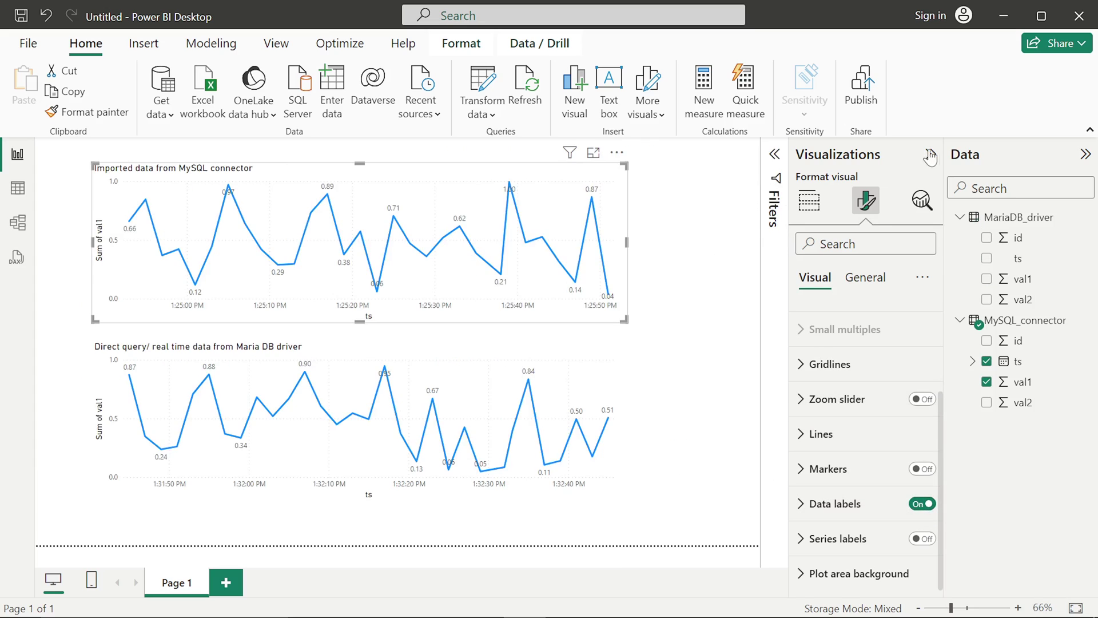
{"action": "left_click", "coordinate": [931, 153]}
{"action": "left_click", "coordinate": [1085, 154]}
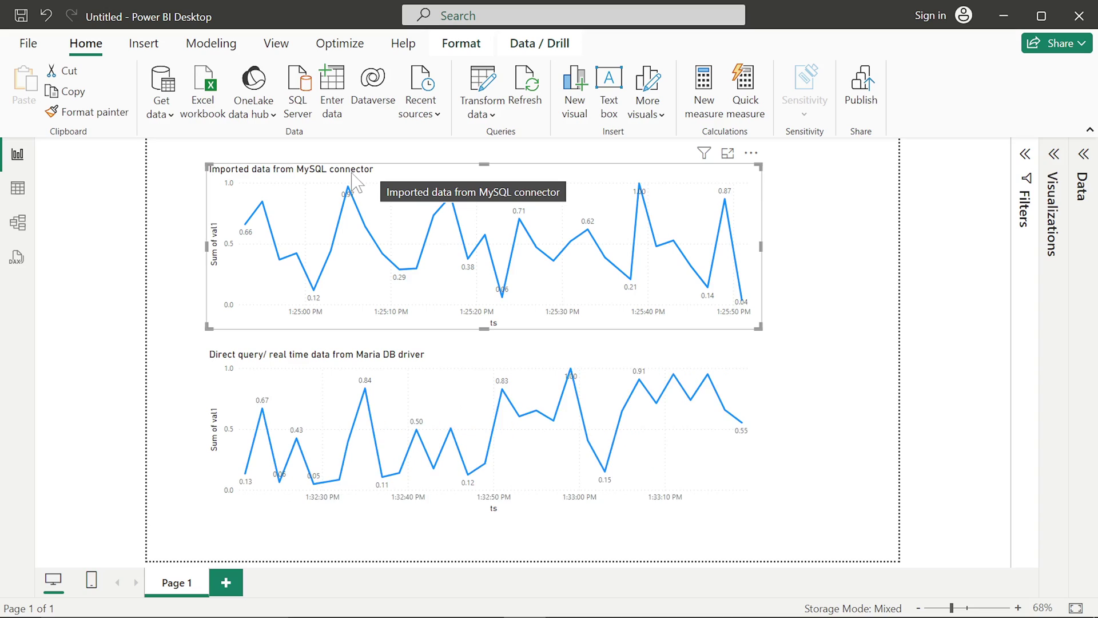
Compare the direct query chart with the imported data chart, and refresh the report data manually to reload the imported table.
{"action": "left_click", "coordinate": [468, 363]}
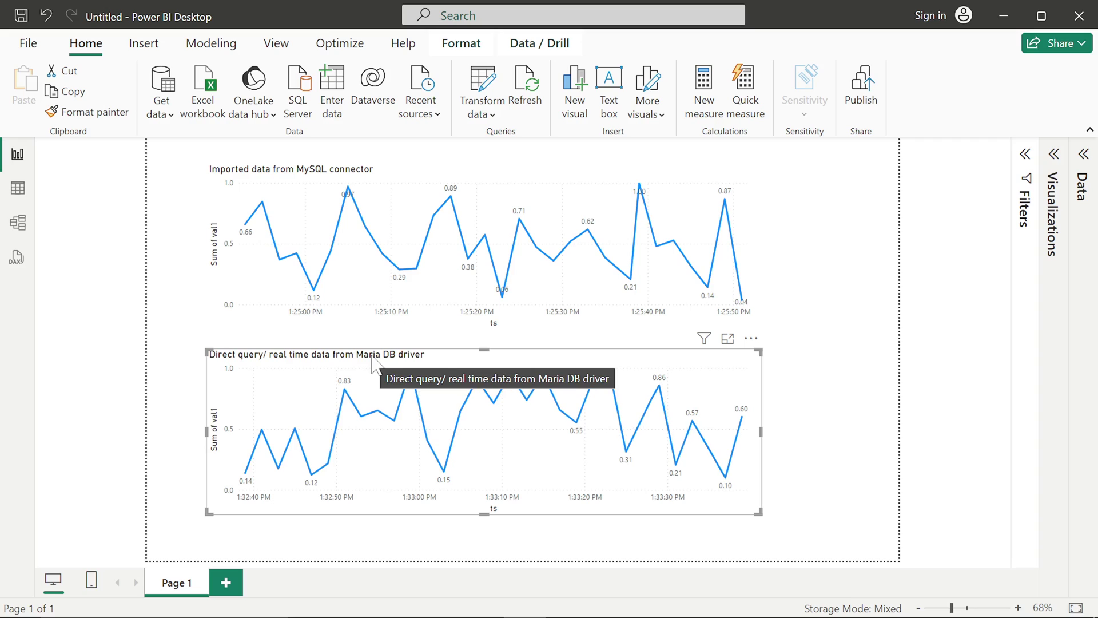
{"action": "left_click", "coordinate": [374, 171]}
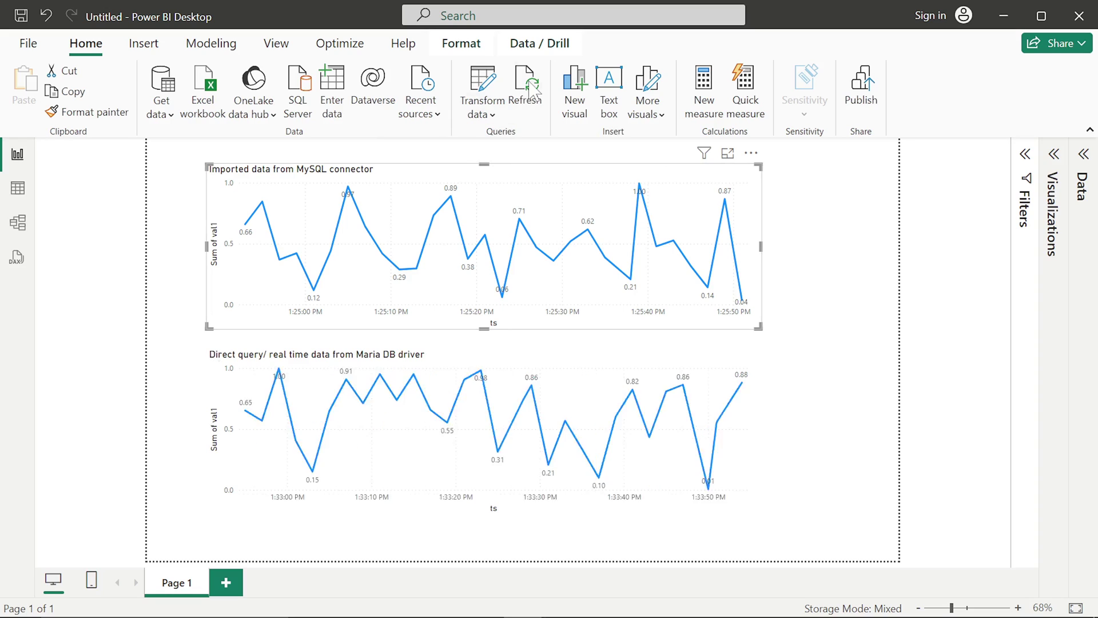
{"action": "left_click", "coordinate": [532, 89]}
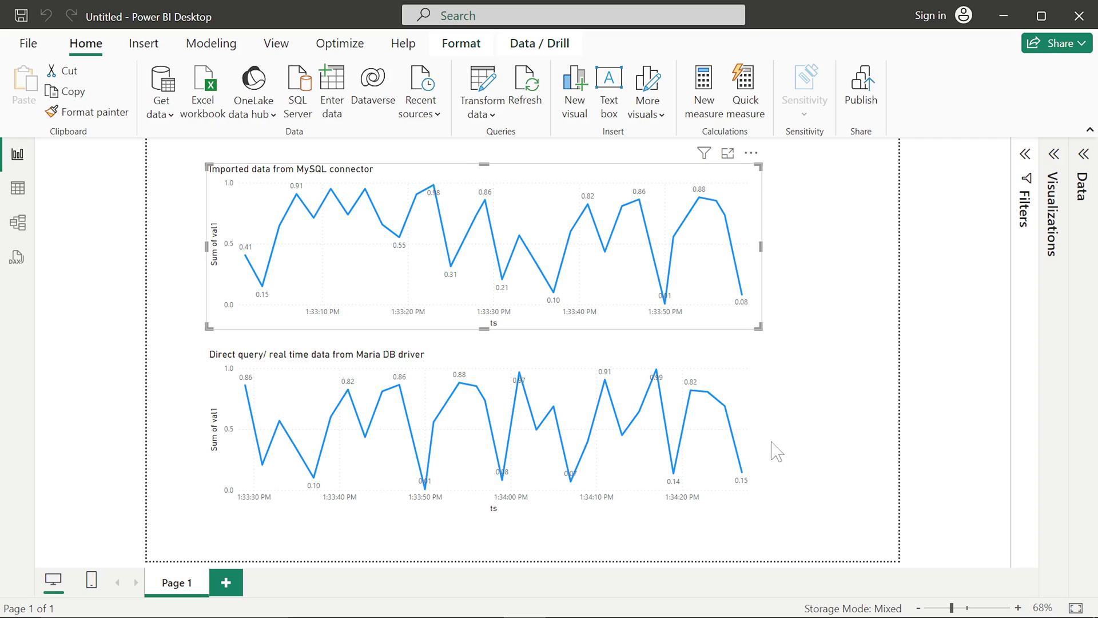
Select the direct query chart and expand the Data pane to show its source fields.
{"action": "left_click", "coordinate": [532, 363]}
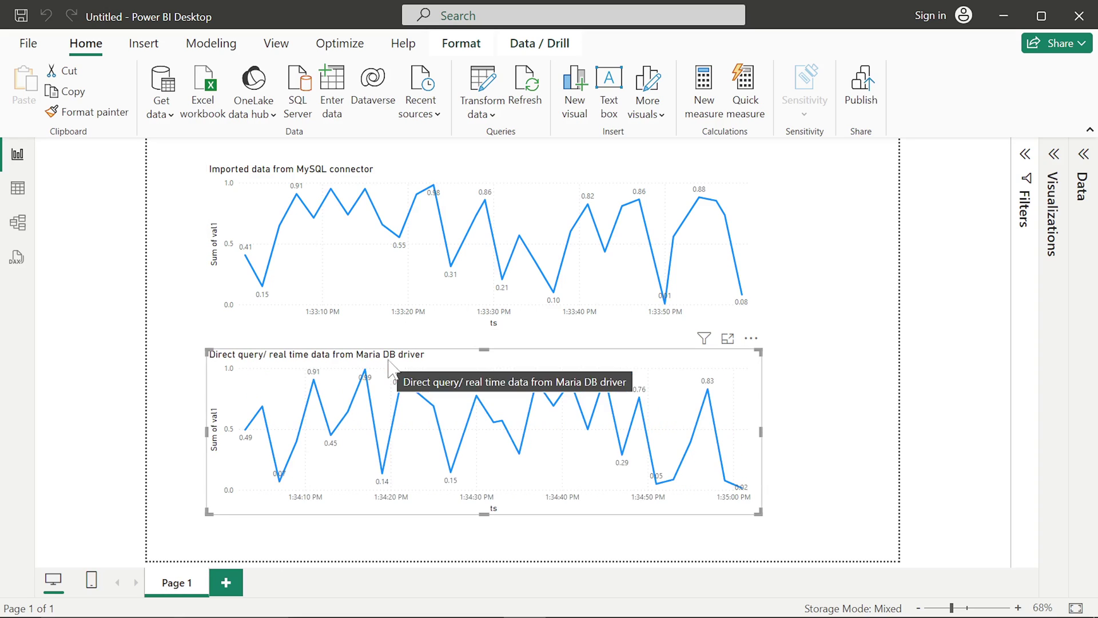
{"action": "left_click", "coordinate": [1083, 154]}
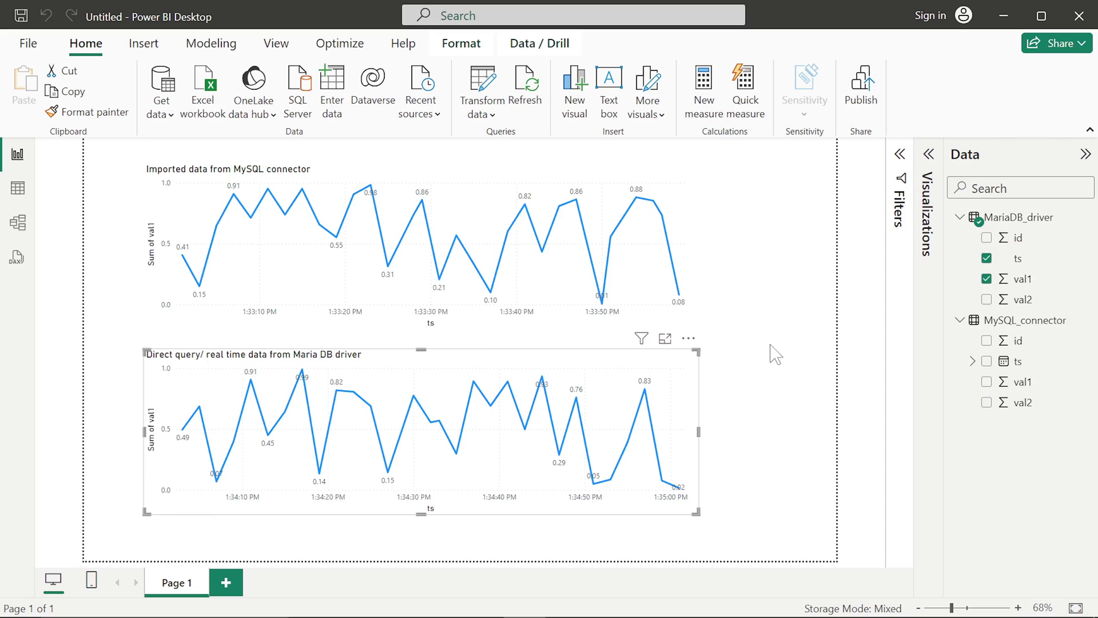